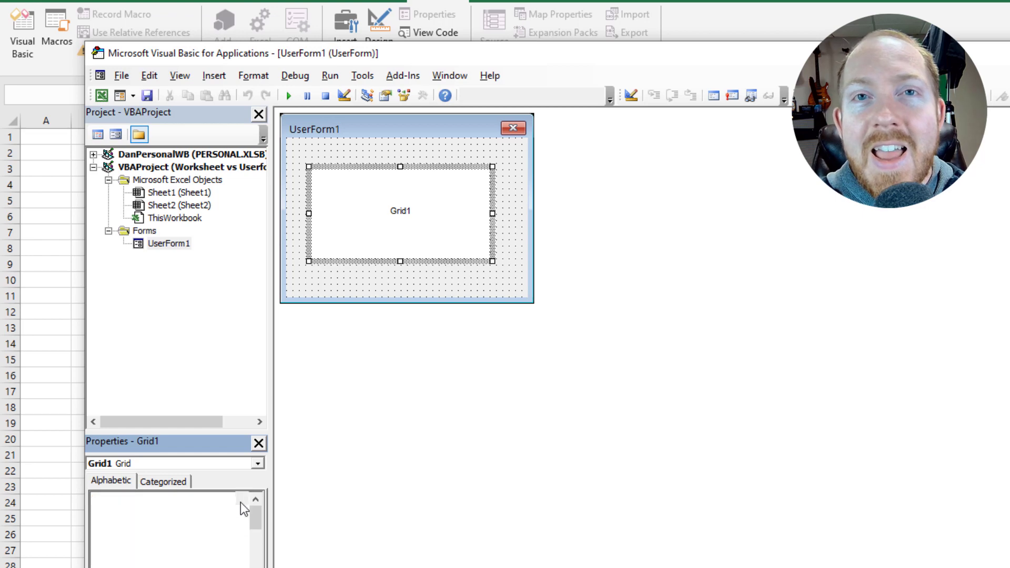
# Load the template into Grid1 through its (Custom) property pages and apply it
pyautogui.click(216, 246)
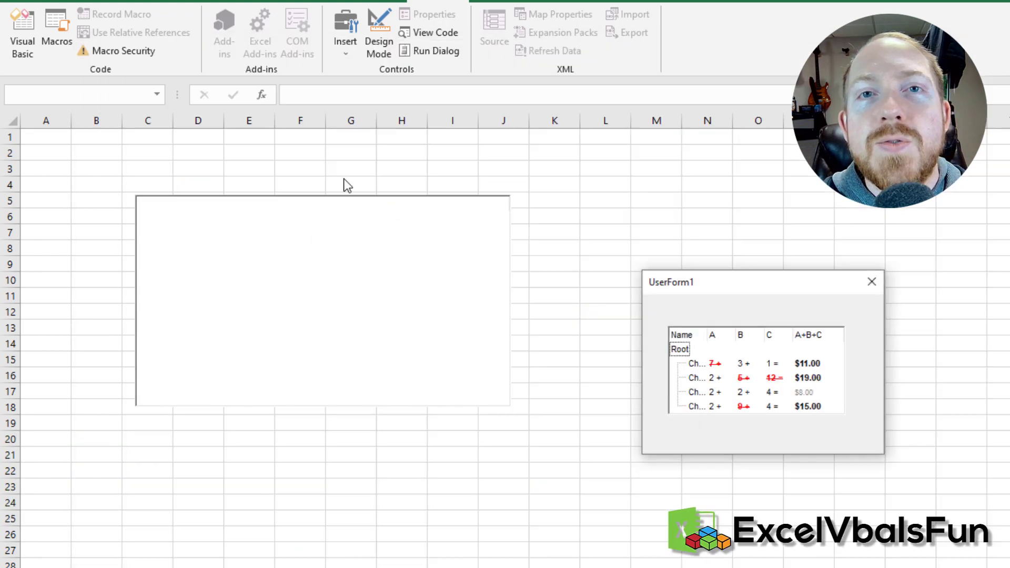
pyautogui.click(752, 365)
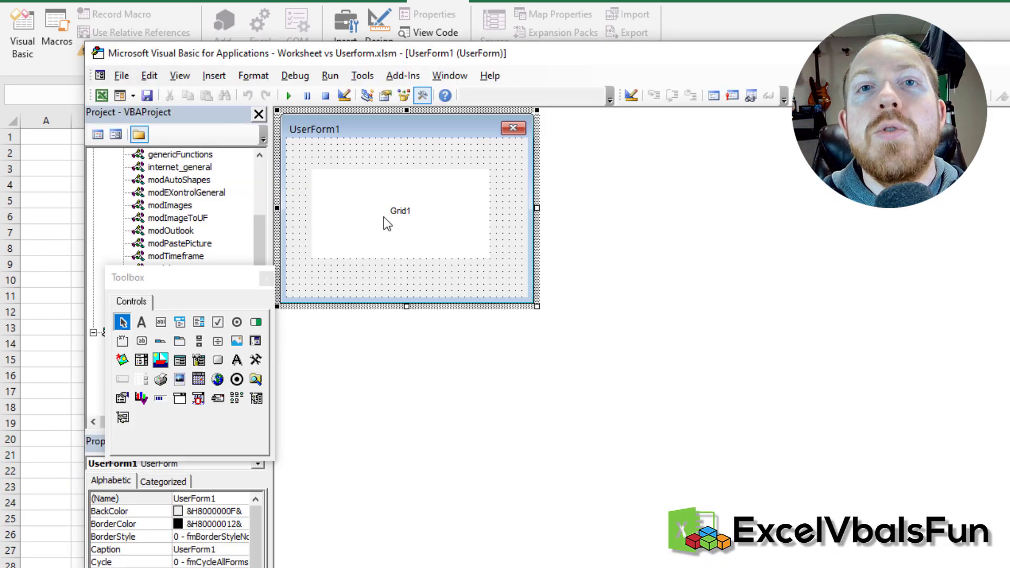
pyautogui.rightClick(379, 192)
pyautogui.click(406, 298)
pyautogui.click(246, 499)
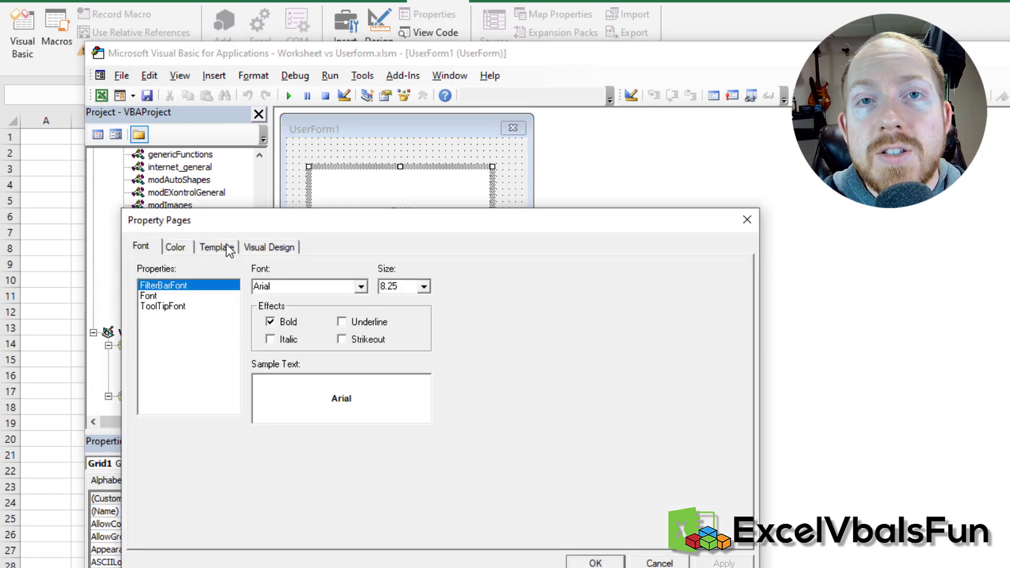
pyautogui.click(218, 245)
pyautogui.tripleClick(392, 354)
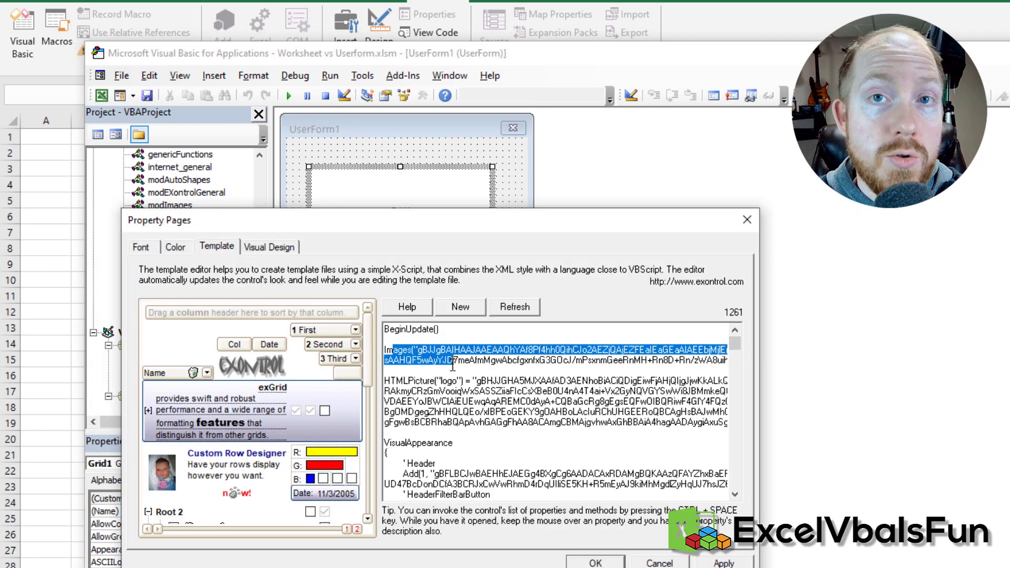
pyautogui.click(393, 373)
pyautogui.click(595, 563)
# Enlarge UserForm1, stretch Grid1 to fill it, and run the form with F5
pyautogui.click(516, 279)
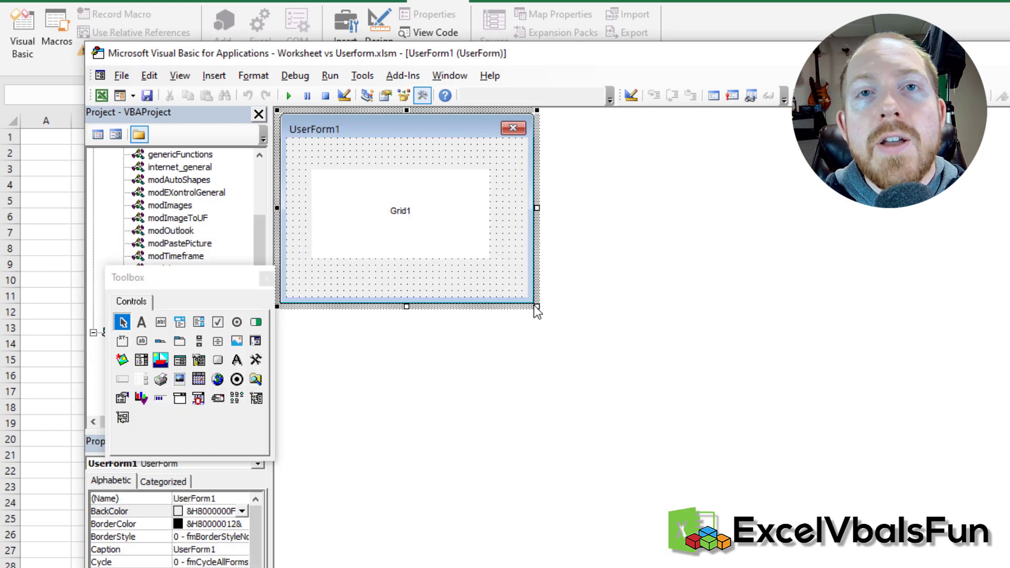
pyautogui.moveTo(534, 303); pyautogui.dragTo(900, 565)
pyautogui.click(493, 261)
pyautogui.moveTo(493, 261); pyautogui.dragTo(843, 483)
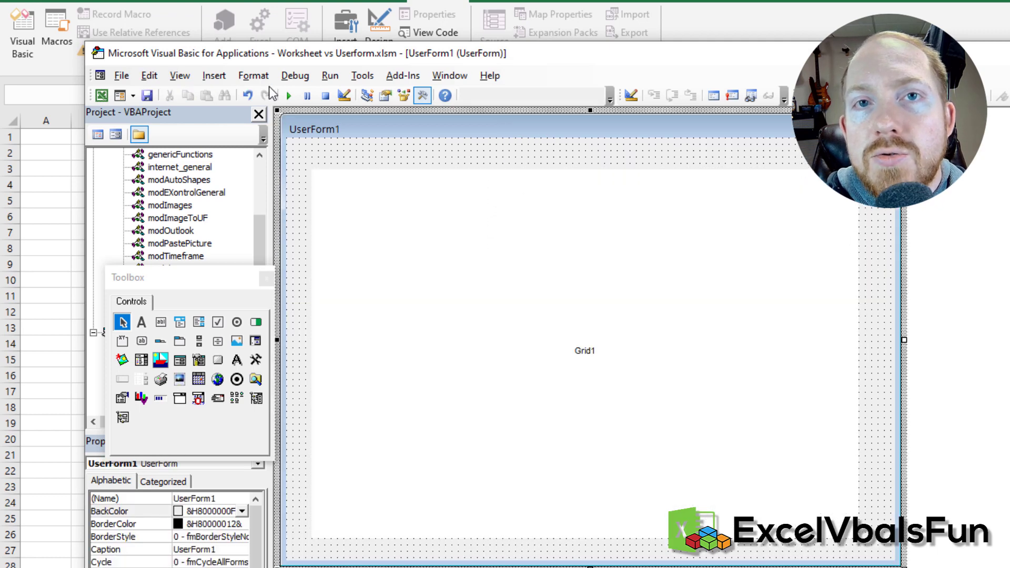
pyautogui.press('F5')
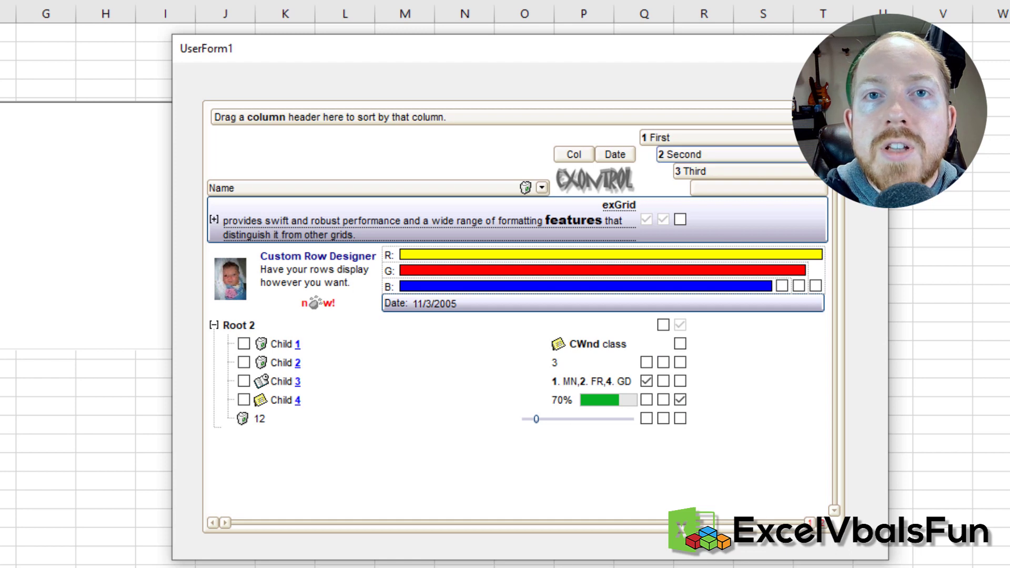
# Sort the running grid by Date, filter Name to Child 2, and reposition the form window
pyautogui.click(818, 188)
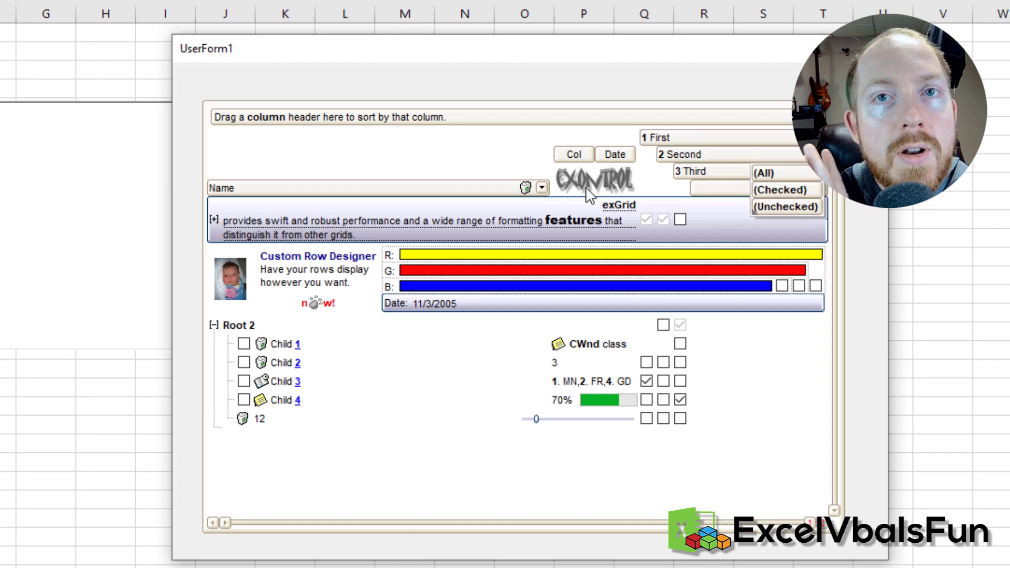
pyautogui.click(608, 156)
pyautogui.click(571, 153)
pyautogui.click(608, 160)
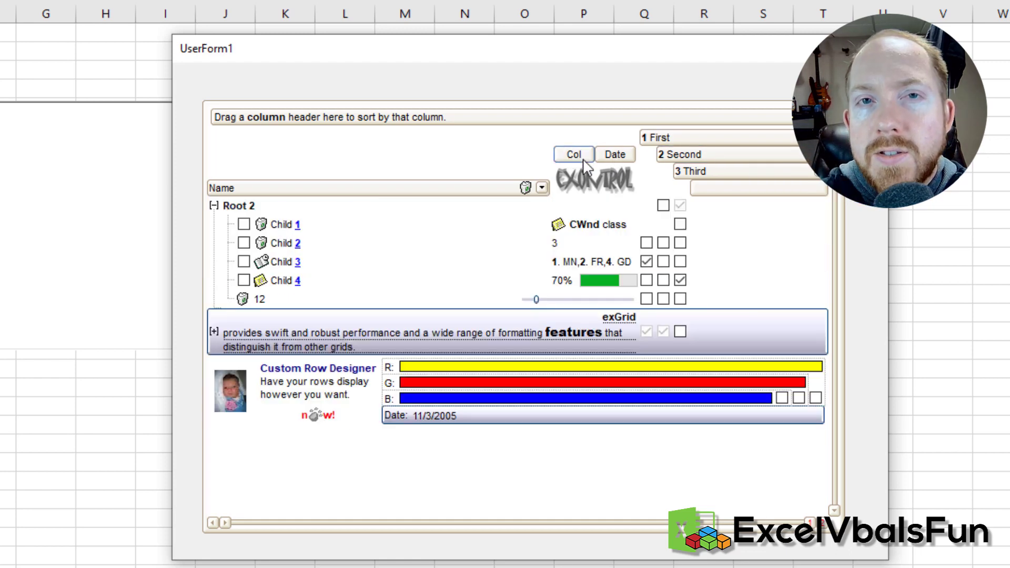
pyautogui.click(542, 188)
pyautogui.click(500, 238)
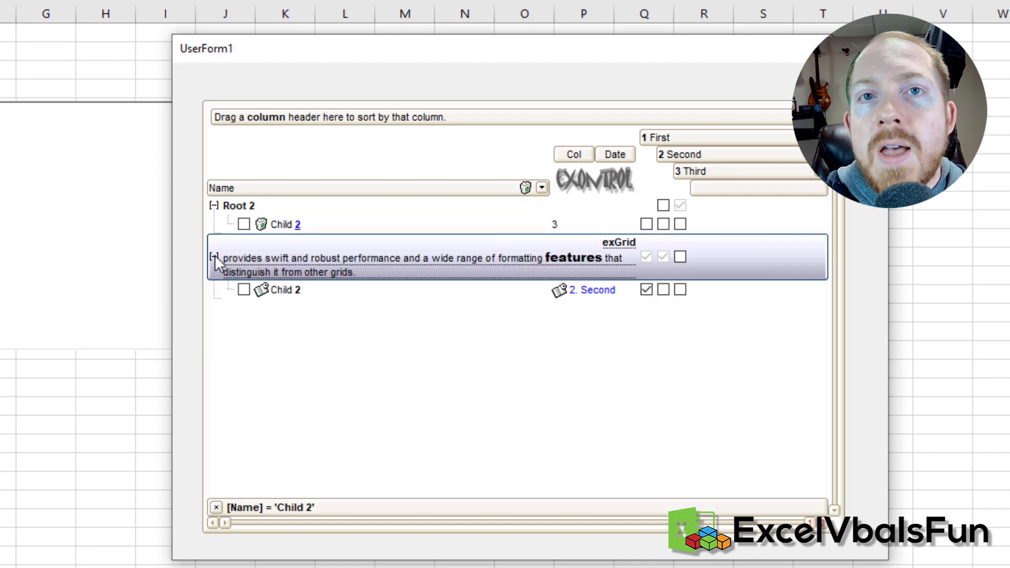
pyautogui.moveTo(408, 56); pyautogui.dragTo(123, 72)
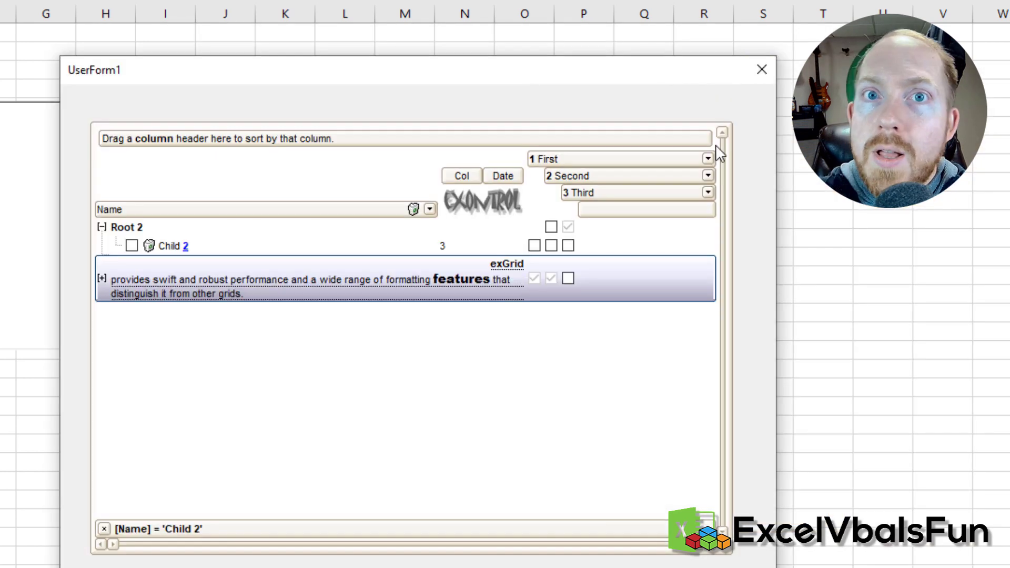
pyautogui.moveTo(632, 79); pyautogui.dragTo(805, 31)
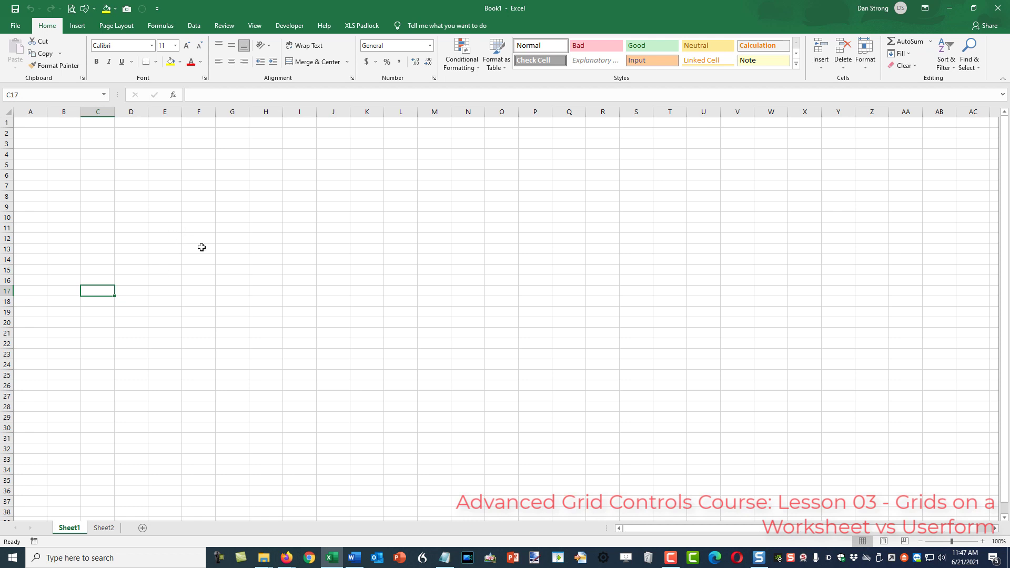
# Show the Developer tab and its Insert list of Form and ActiveX controls
pyautogui.click(289, 26)
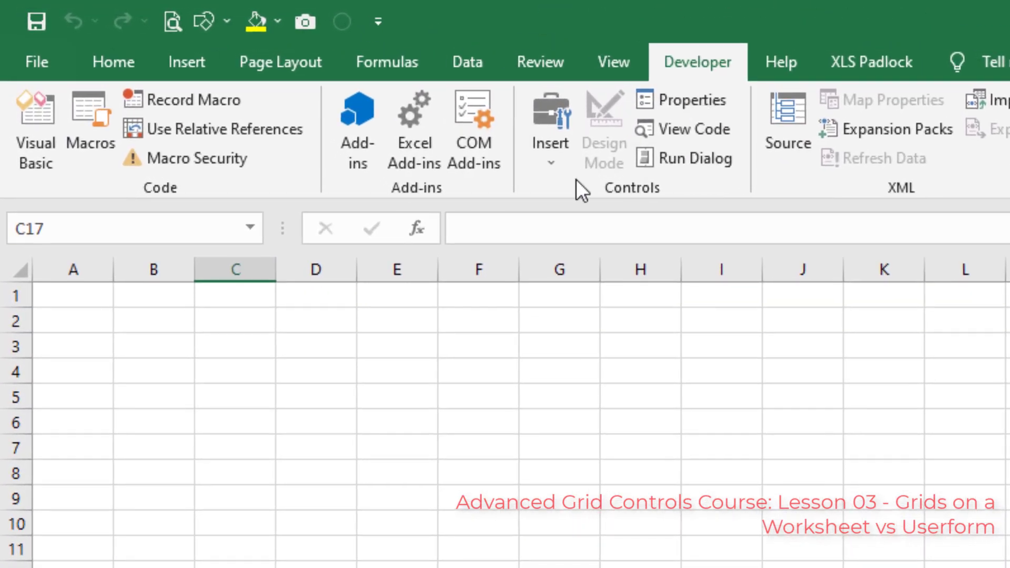
pyautogui.click(540, 158)
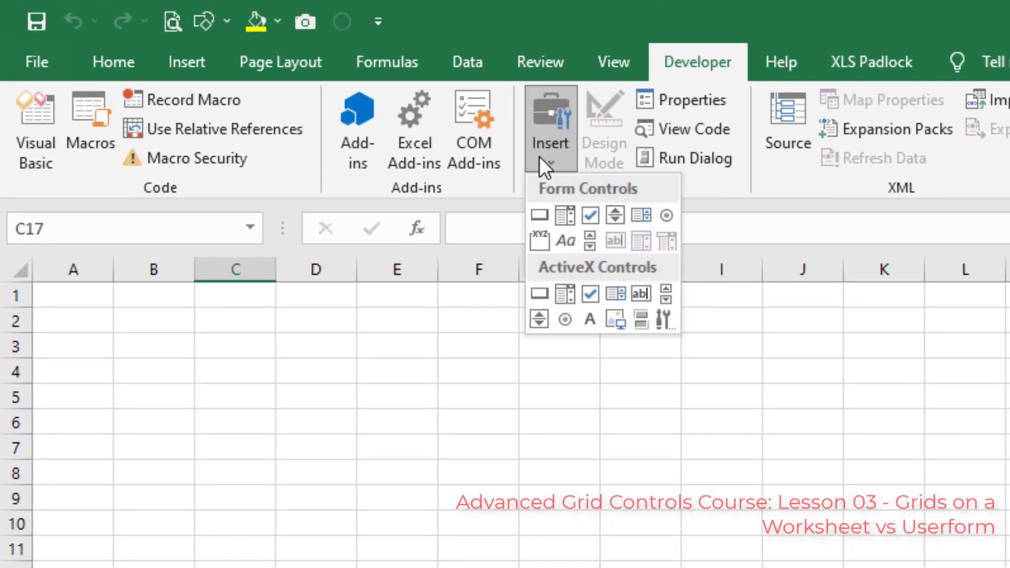
# Pick ExGrid ActiveX Control from the More Controls list and confirm with OK
pyautogui.click(667, 322)
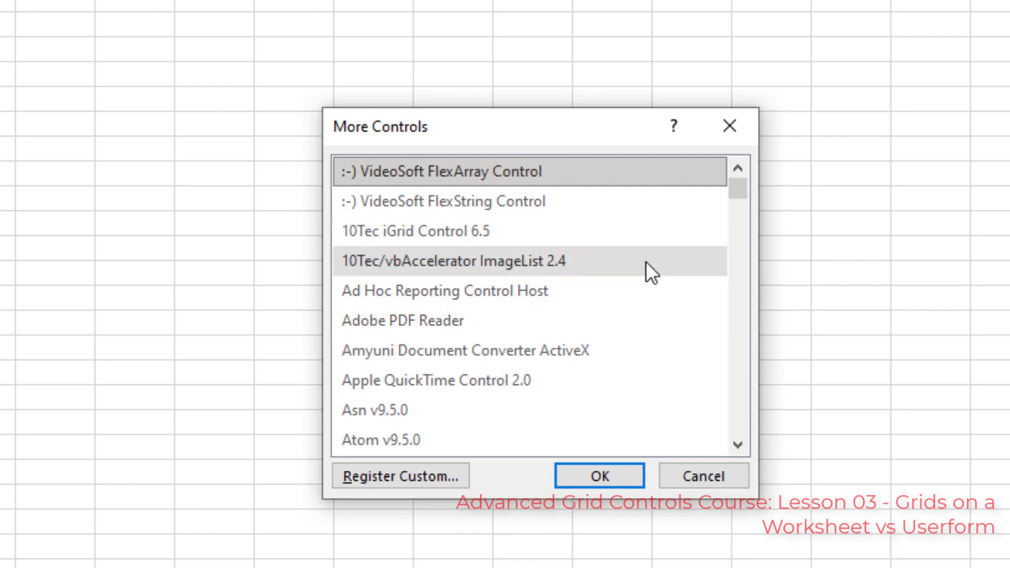
pyautogui.press('e')
pyautogui.scroll(-4, 646, 261)
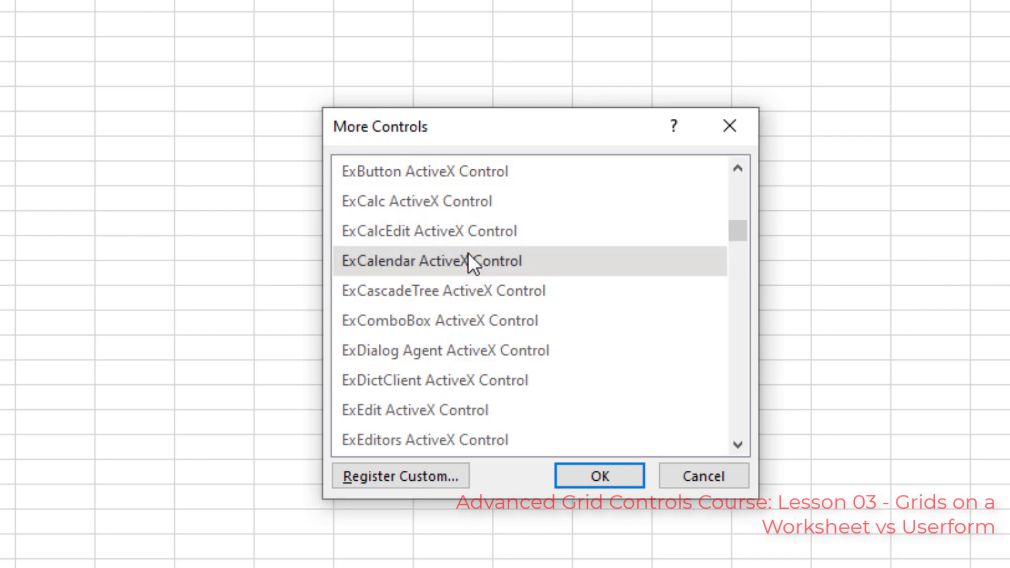
pyautogui.scroll(-5, 468, 258)
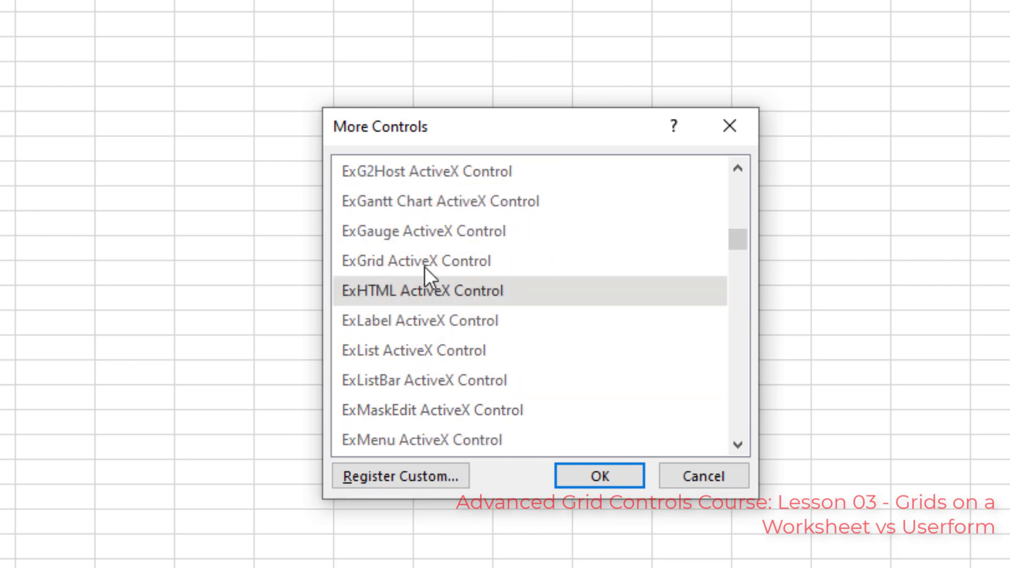
pyautogui.click(423, 259)
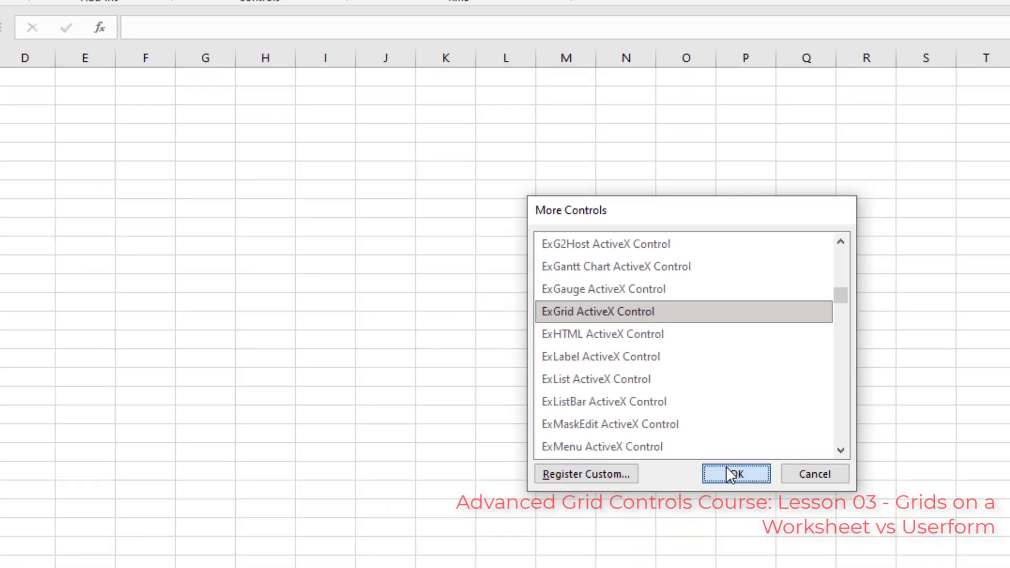
pyautogui.click(594, 475)
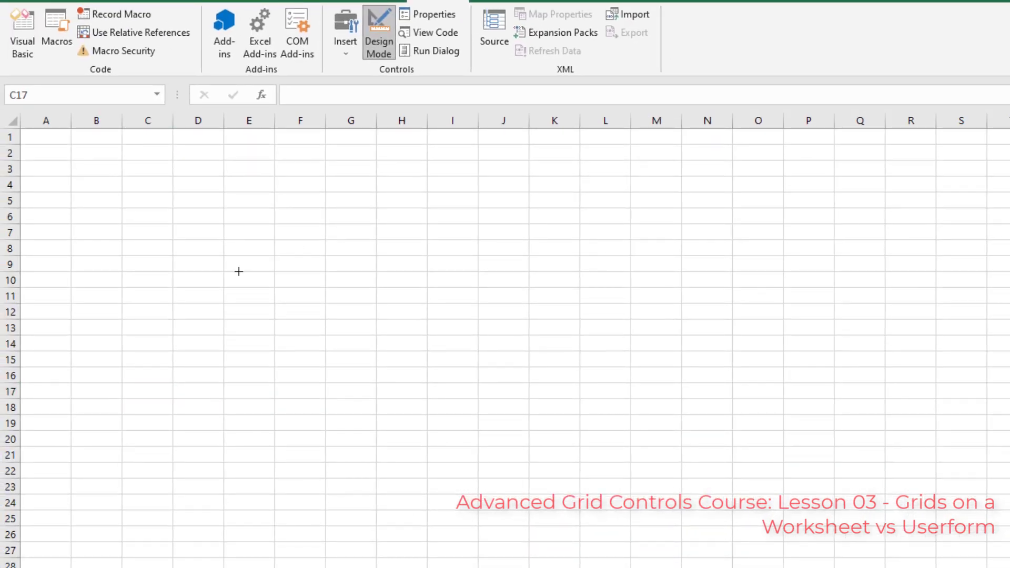
# Draw Grid1 on the sheet, move it over C5:J18, and turn Design Mode off
pyautogui.moveTo(239, 271); pyautogui.dragTo(610, 456)
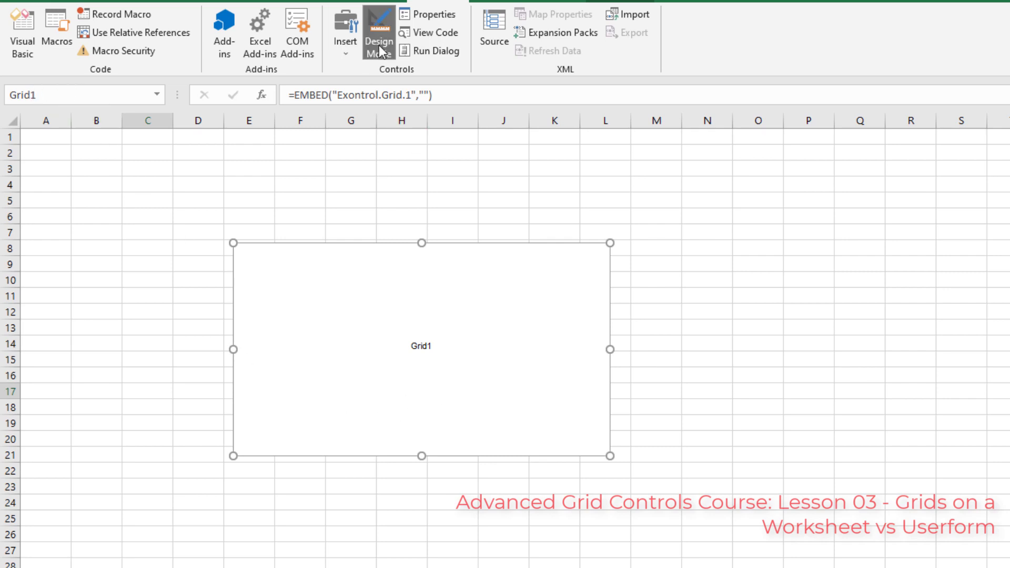
pyautogui.moveTo(453, 361); pyautogui.dragTo(352, 312)
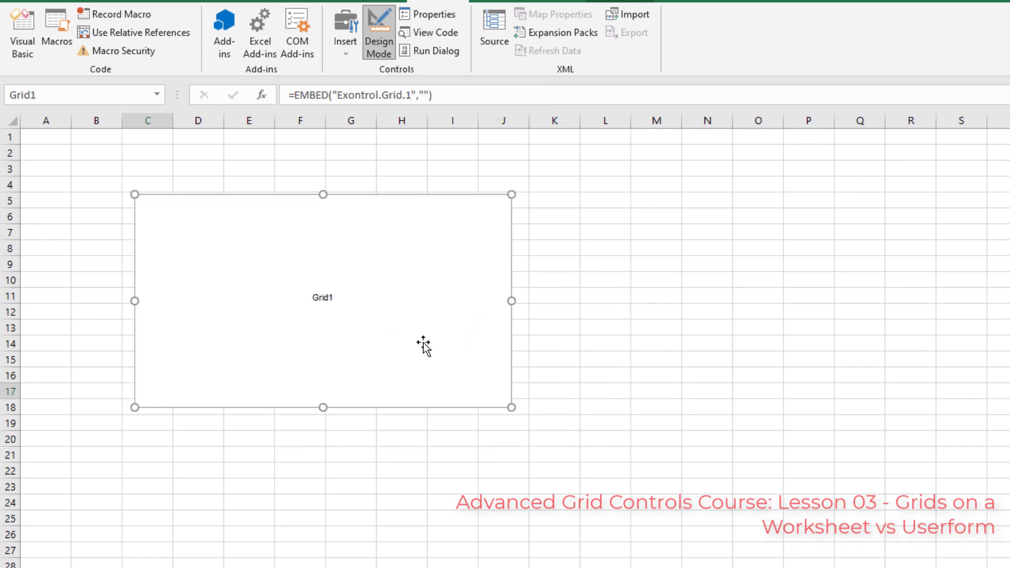
pyautogui.click(384, 50)
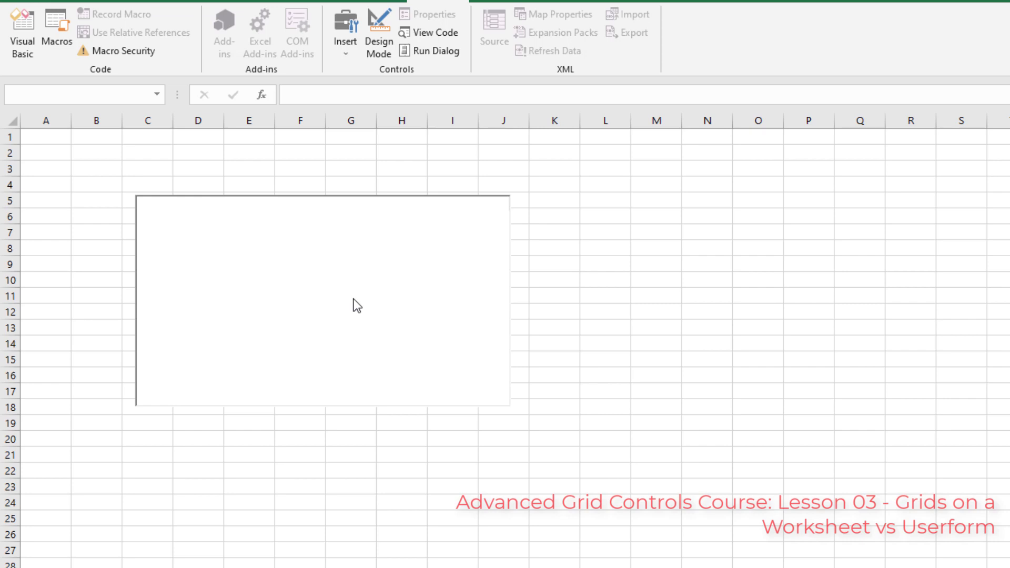
# Open the VBA editor with Alt+F11 and insert a new UserForm, accepting the project reset
pyautogui.hotkey('alt', 'F11')
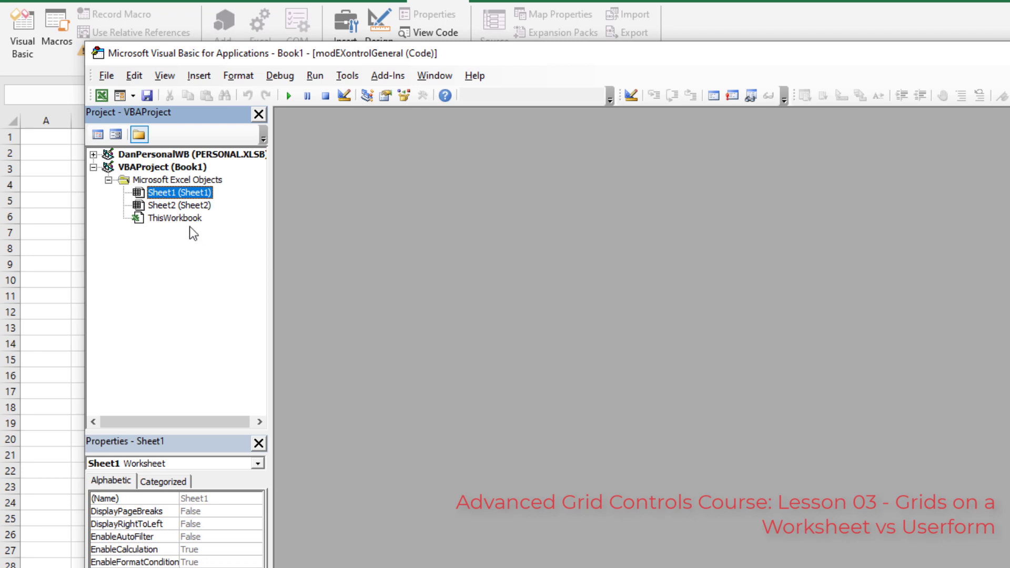
pyautogui.click(134, 96)
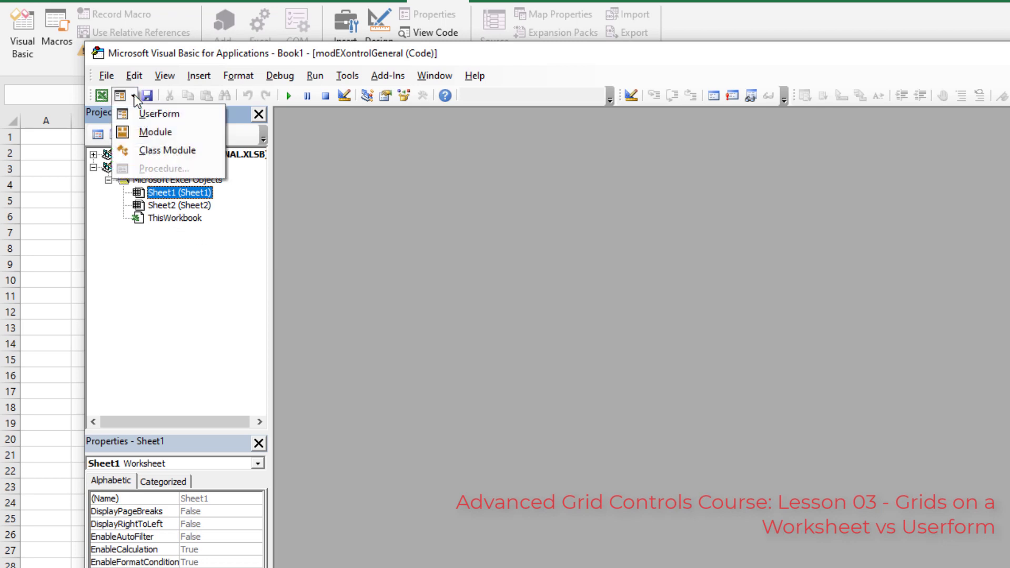
pyautogui.click(155, 113)
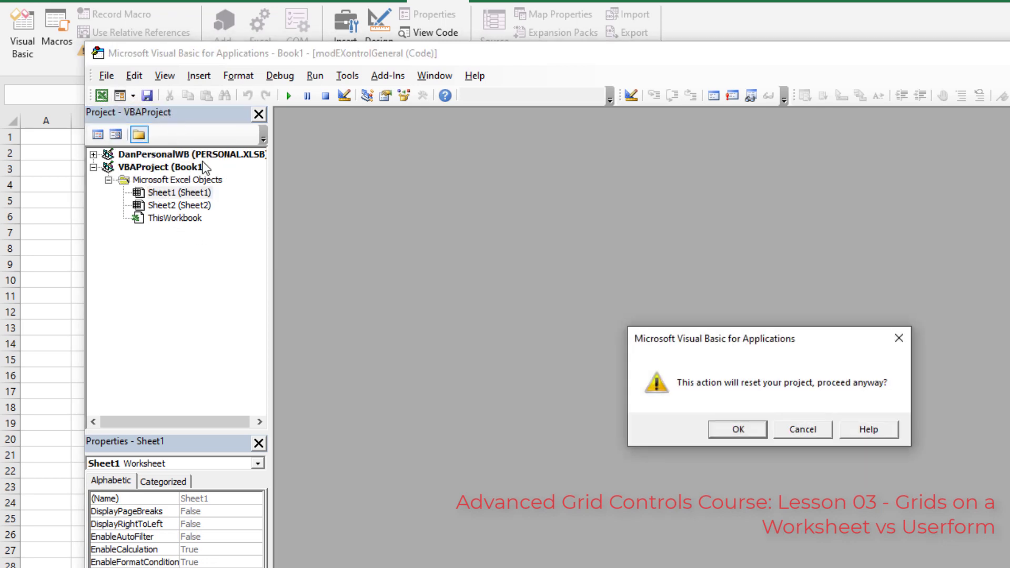
pyautogui.click(737, 428)
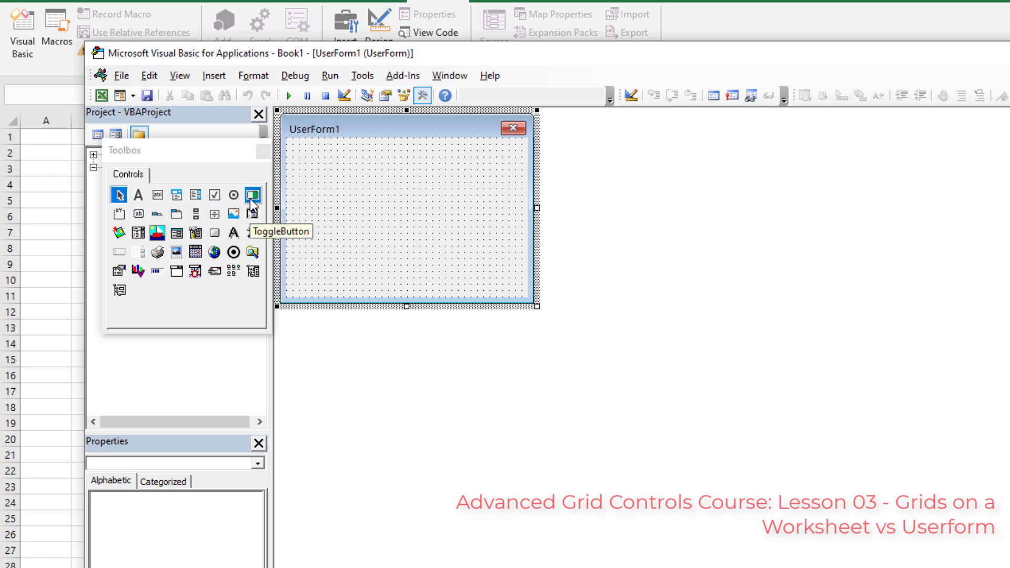
pyautogui.rightClick(185, 292)
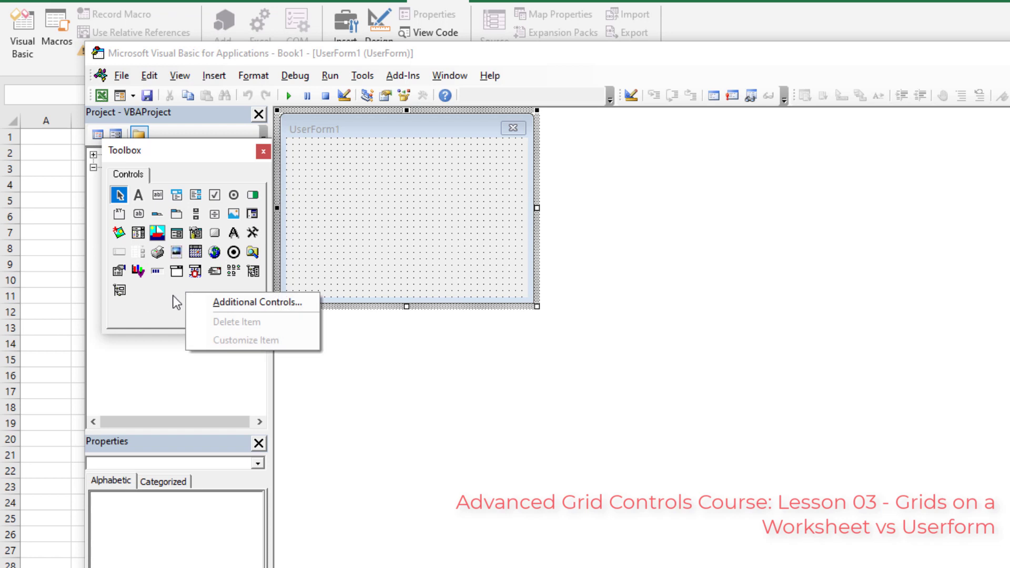
pyautogui.click(233, 304)
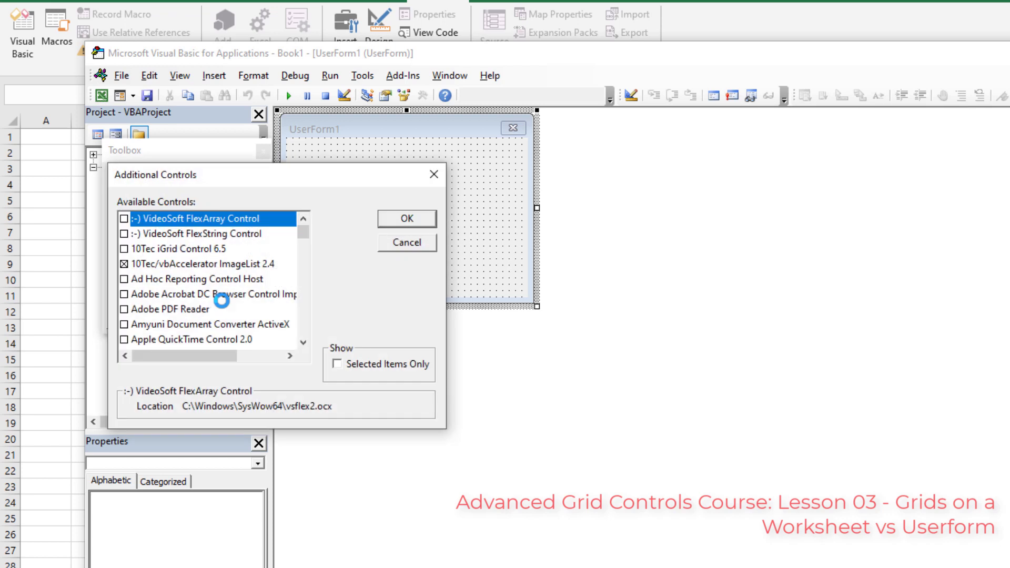
pyautogui.click(222, 301)
pyautogui.press('e')
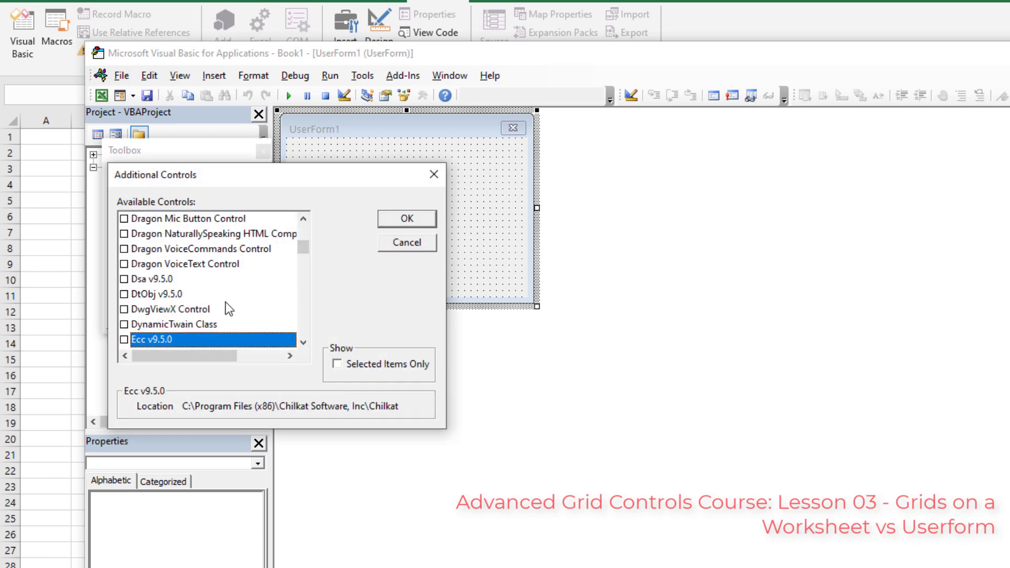
pyautogui.scroll(-3, 226, 301)
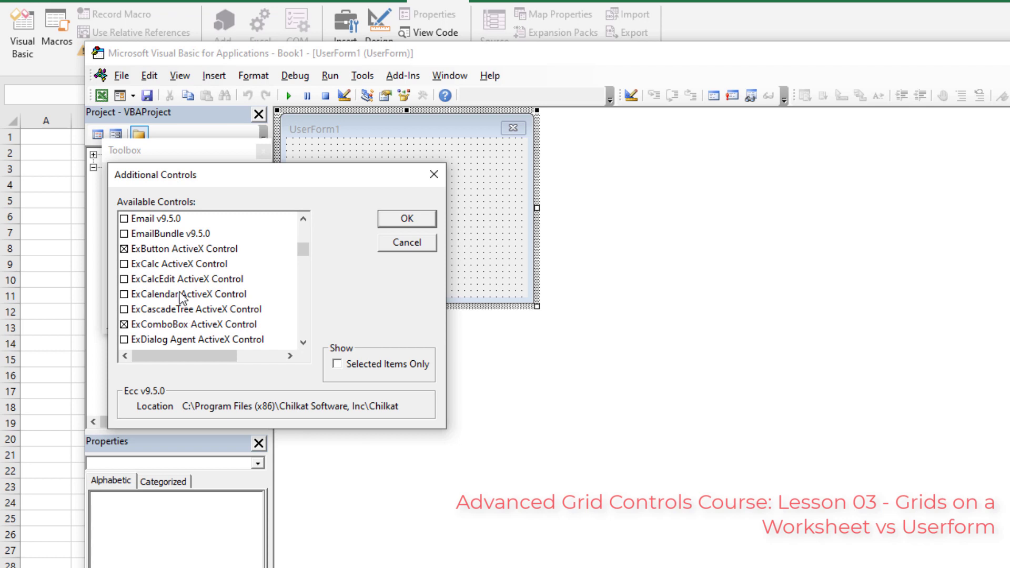
pyautogui.scroll(-2, 180, 295)
pyautogui.scroll(-2, 180, 296)
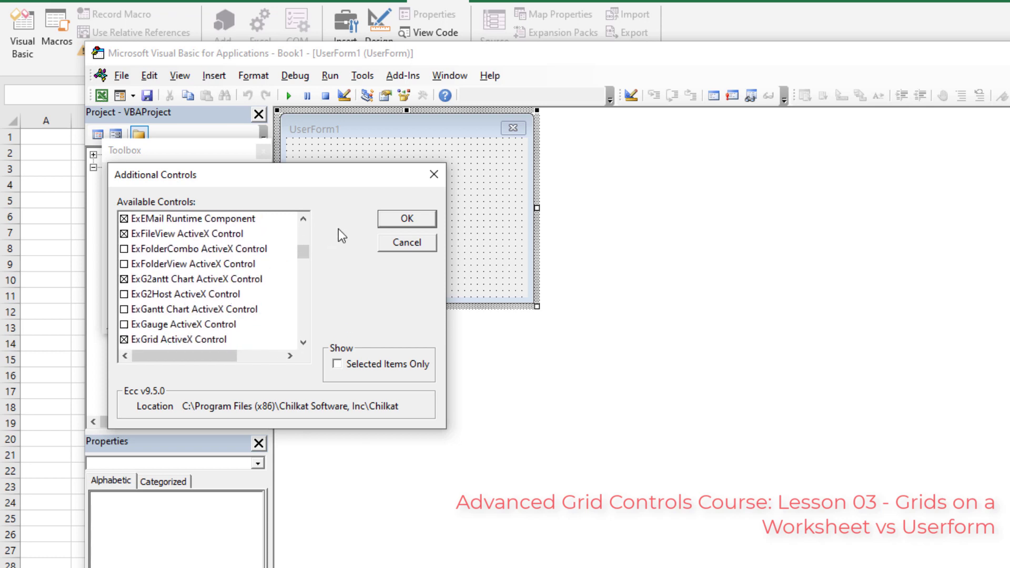
pyautogui.click(396, 217)
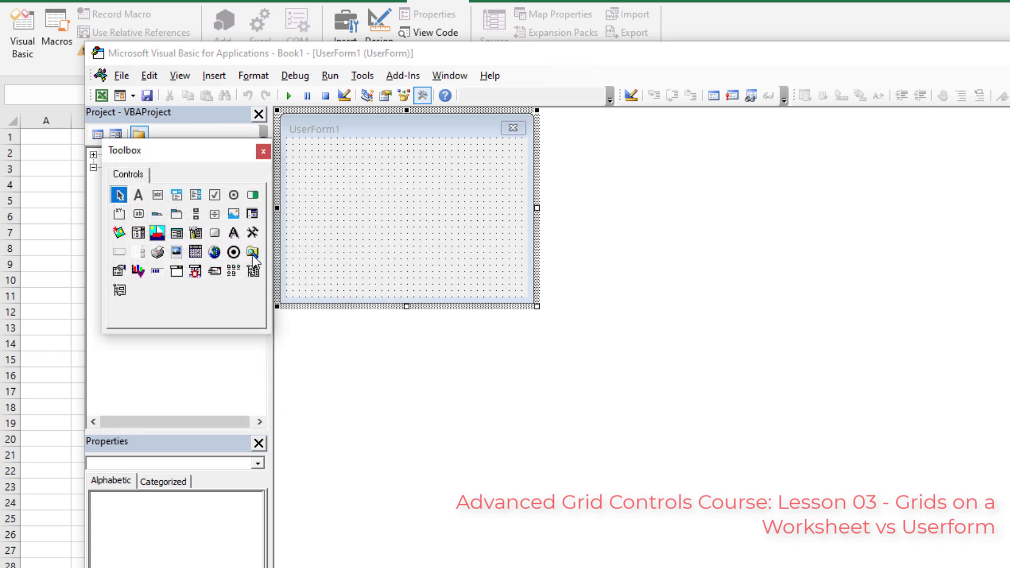
# Draw an ExGrid control, Grid1, across the middle of UserForm1 using the Toolbox tool
pyautogui.click(119, 289)
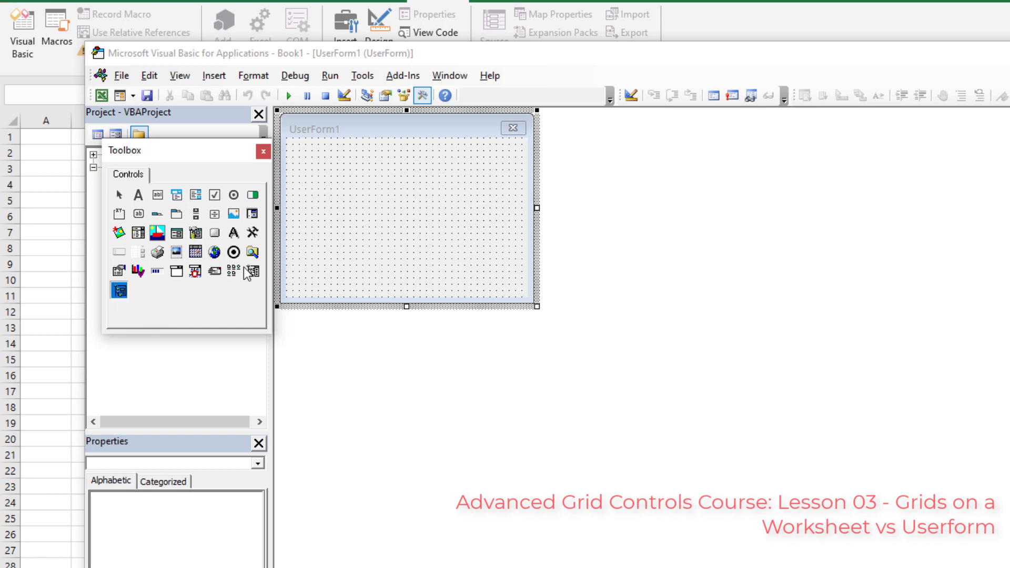
pyautogui.moveTo(309, 168); pyautogui.dragTo(493, 261)
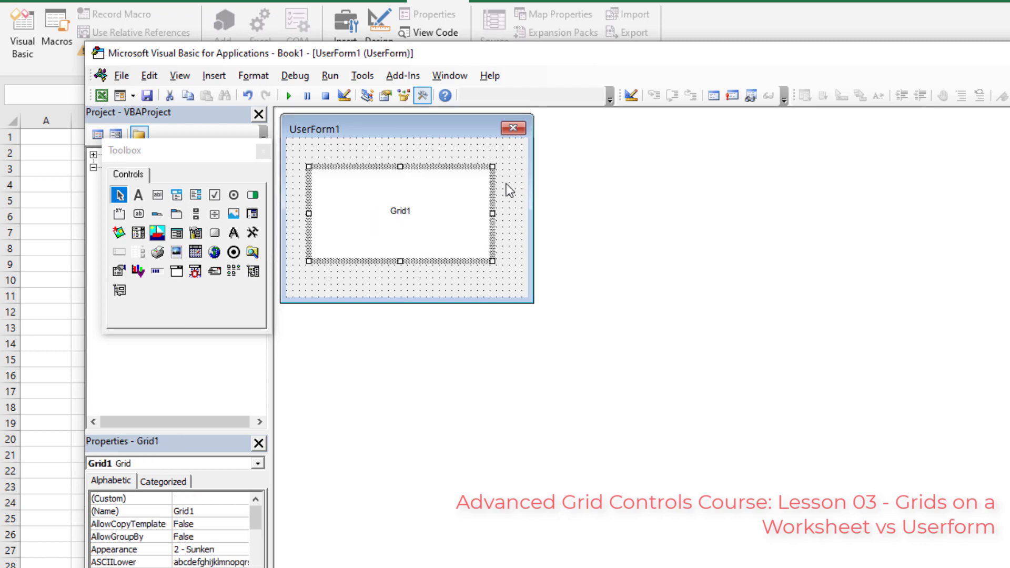
pyautogui.click(514, 219)
pyautogui.click(485, 208)
pyautogui.click(512, 195)
# Run UserForm1 to preview its empty grid, move the window, then close it
pyautogui.click(288, 95)
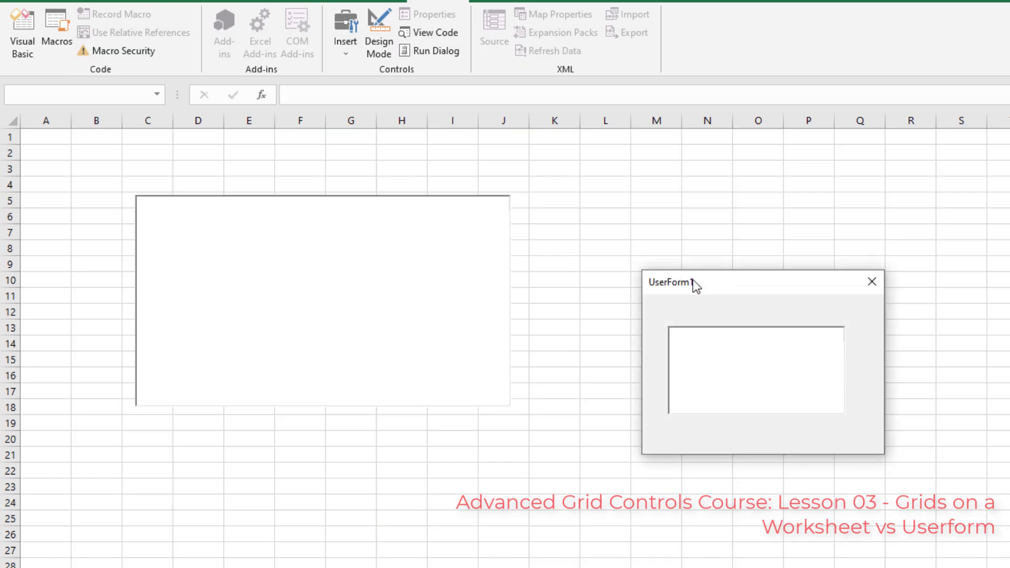
pyautogui.moveTo(692, 282); pyautogui.dragTo(625, 261)
pyautogui.click(804, 261)
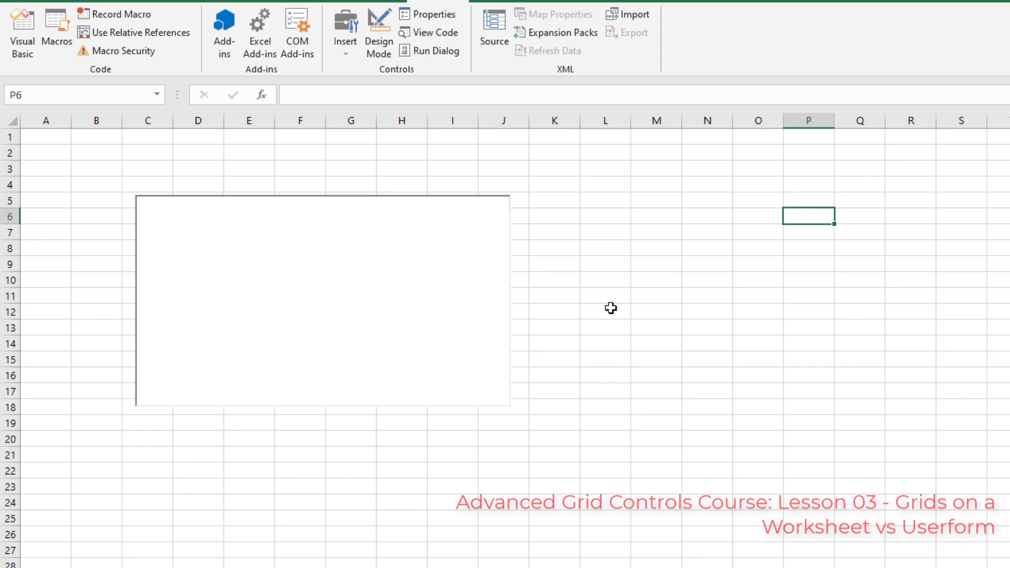
# Turn on Design Mode and open the Properties window for the grid over C5:J18
pyautogui.click(601, 259)
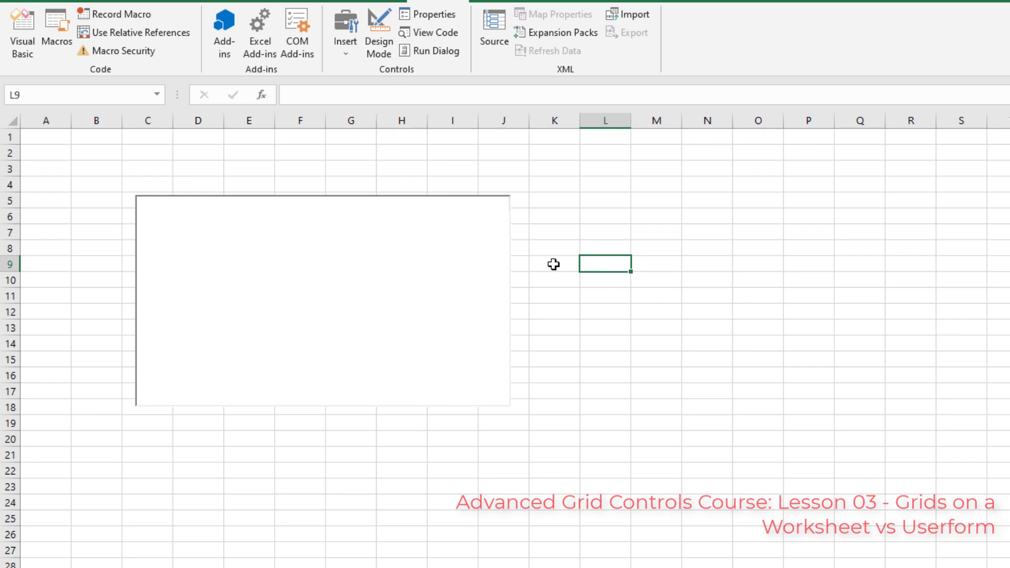
pyautogui.click(387, 47)
pyautogui.click(401, 293)
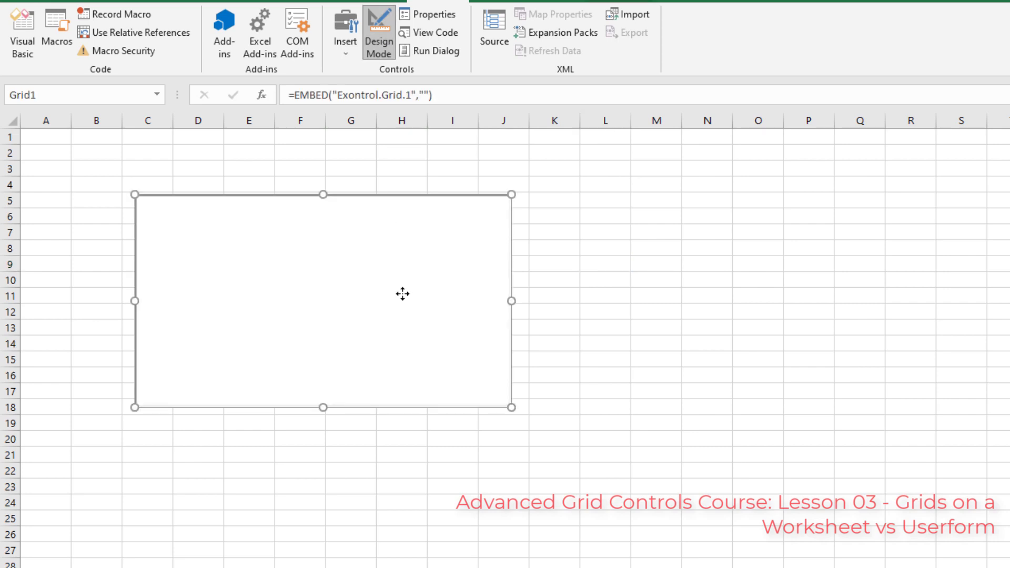
pyautogui.rightClick(355, 270)
pyautogui.click(415, 340)
# Load a new sample template on the Template tab of the grid's (Custom) property pages
pyautogui.click(798, 219)
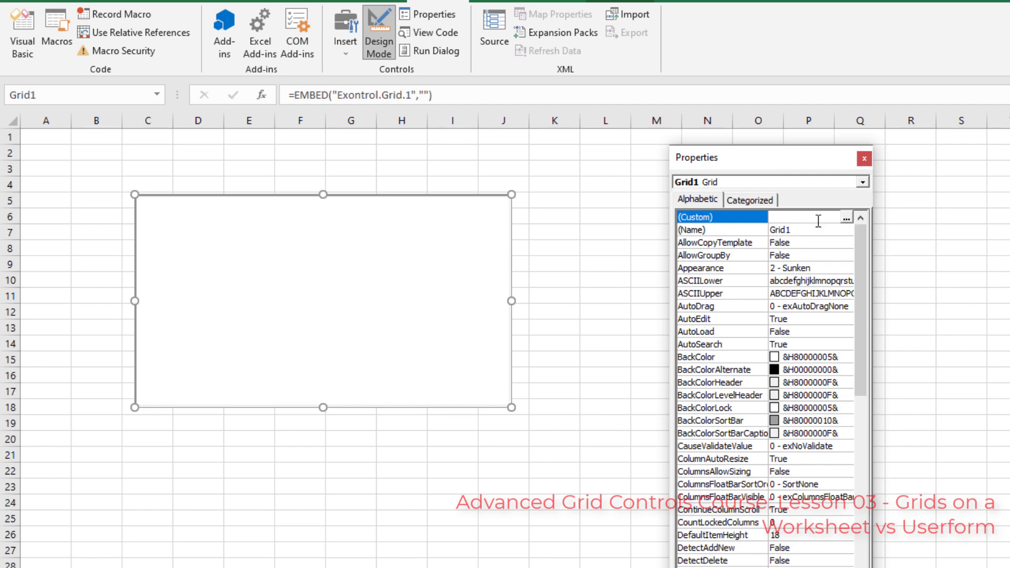
pyautogui.click(846, 220)
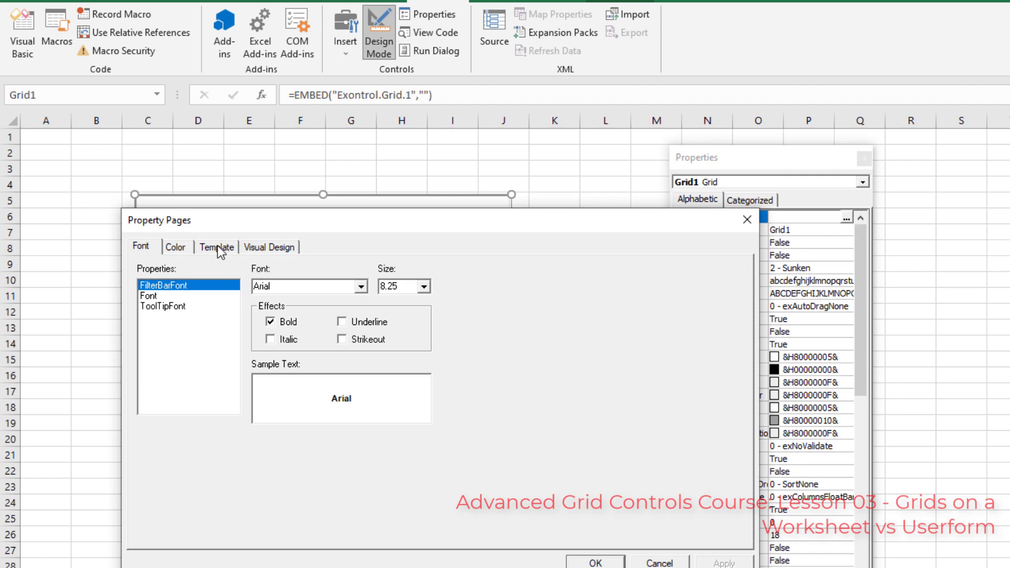
pyautogui.click(220, 252)
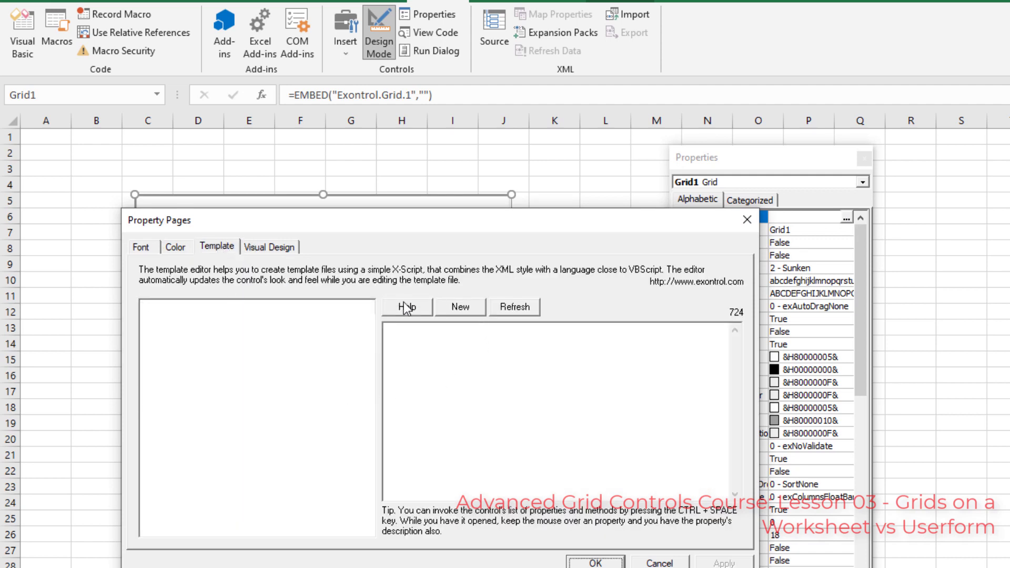
pyautogui.click(452, 312)
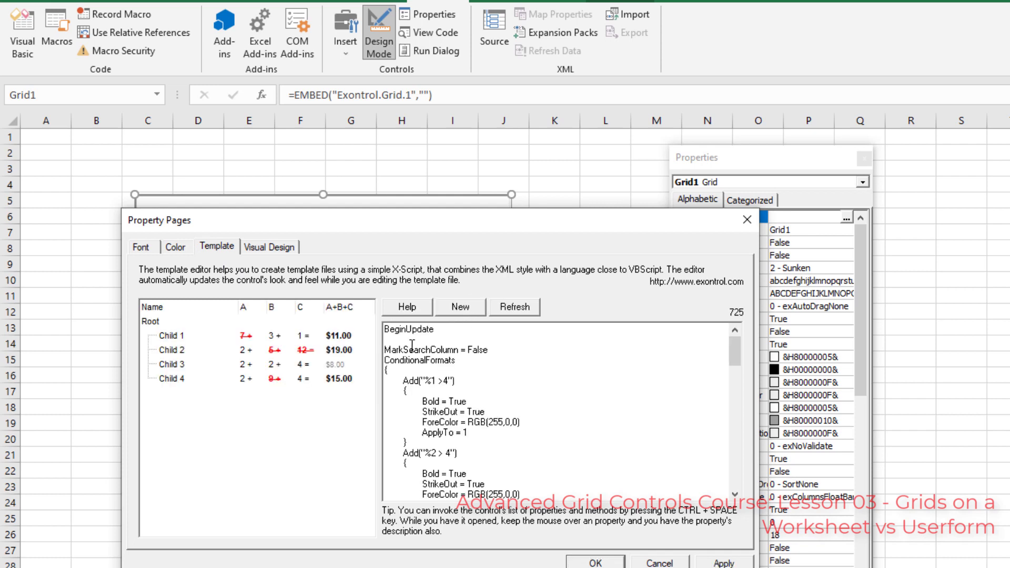
pyautogui.moveTo(385, 329); pyautogui.dragTo(499, 456)
pyautogui.click(499, 456)
# Edit Child 1's A and B values in the preview, leaving B at 3, then exit design mode
pyautogui.click(246, 336)
pyautogui.click(273, 336)
pyautogui.click(289, 333)
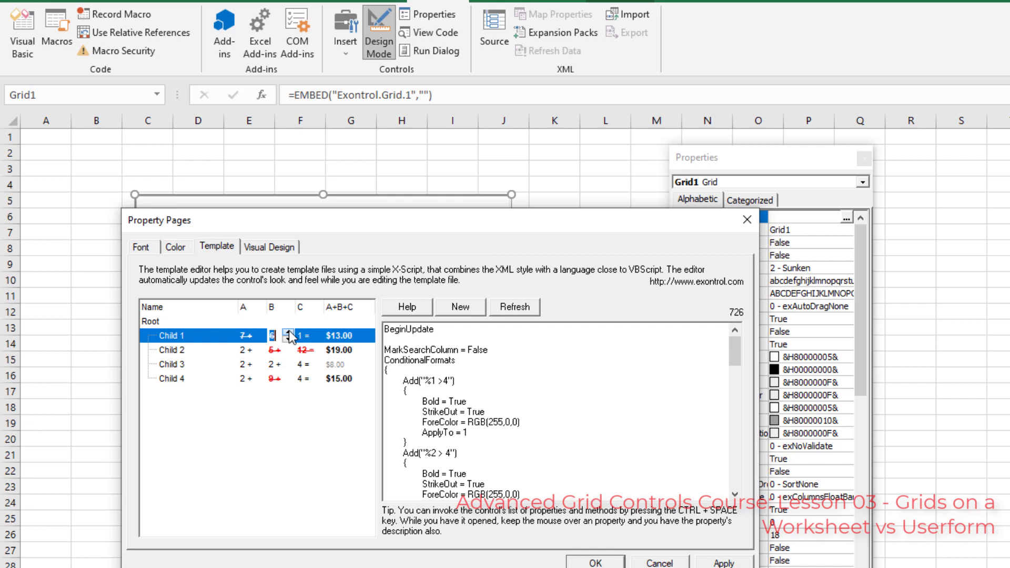
pyautogui.click(288, 339)
pyautogui.click(289, 339)
pyautogui.click(595, 562)
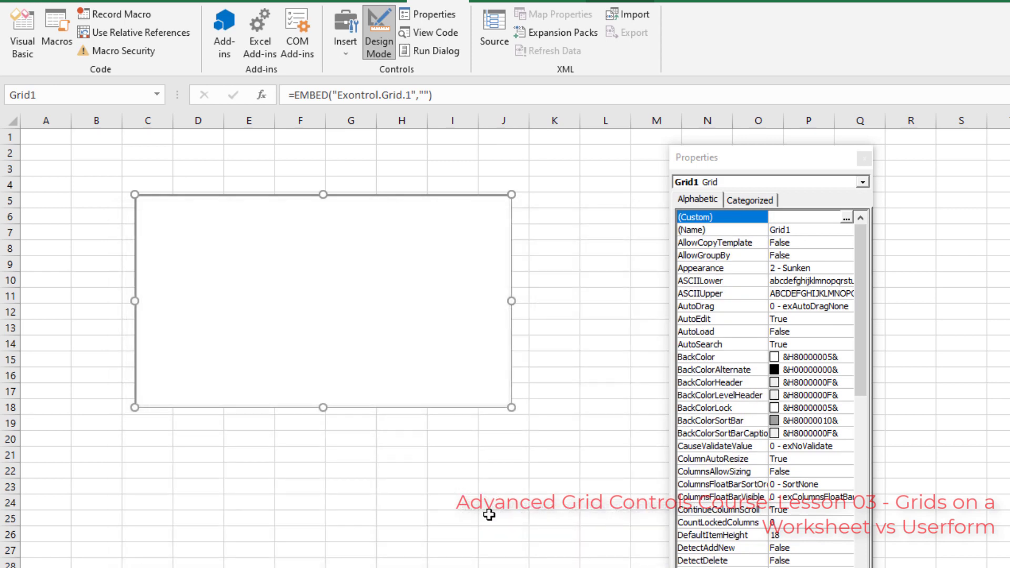
pyautogui.click(378, 42)
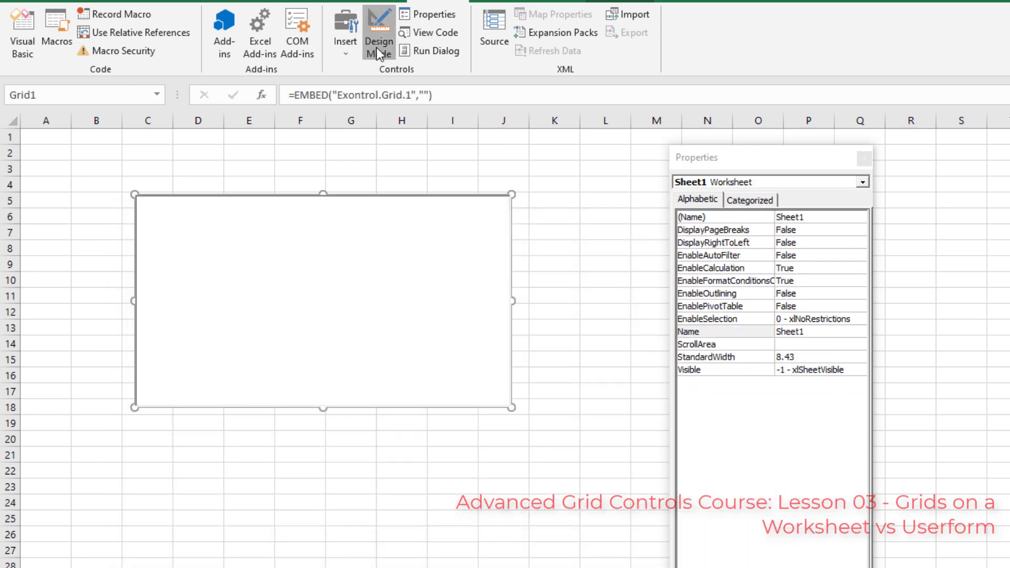
pyautogui.click(318, 245)
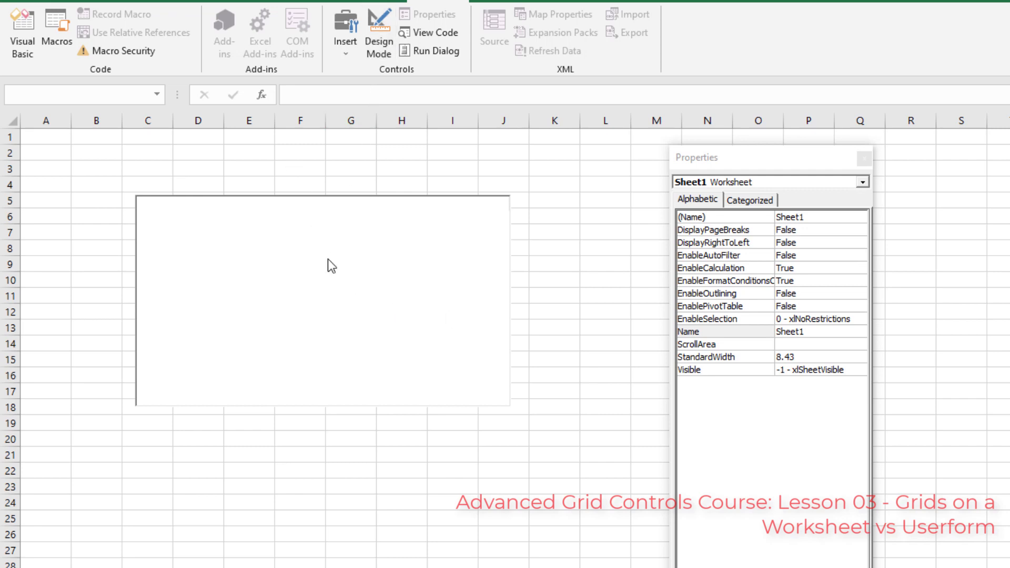
# Load the Child 1–4 calculation template into UserForm1's Grid1 via its (Custom) property pages
pyautogui.hotkey('alt', 'F11')
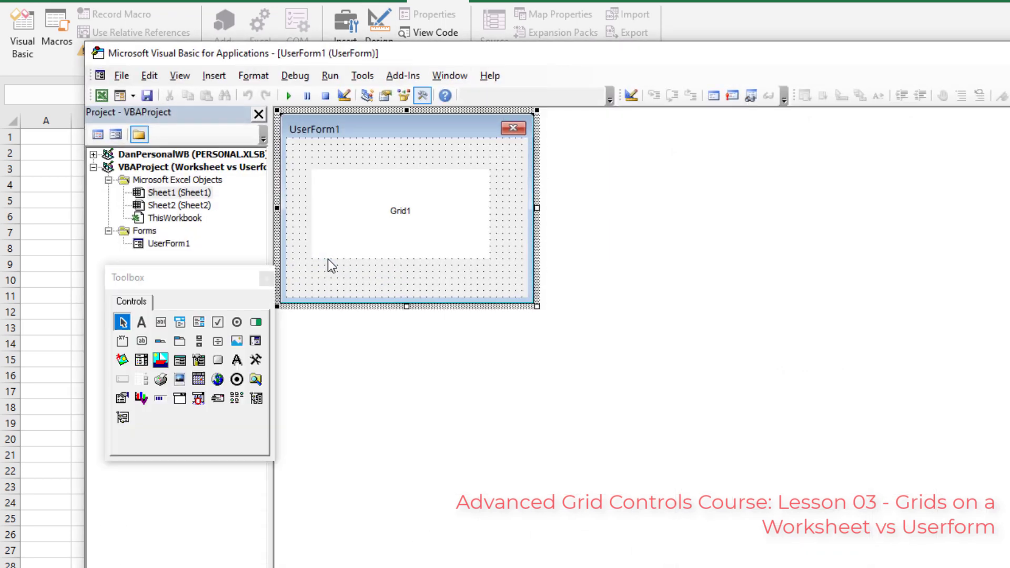
pyautogui.click(372, 224)
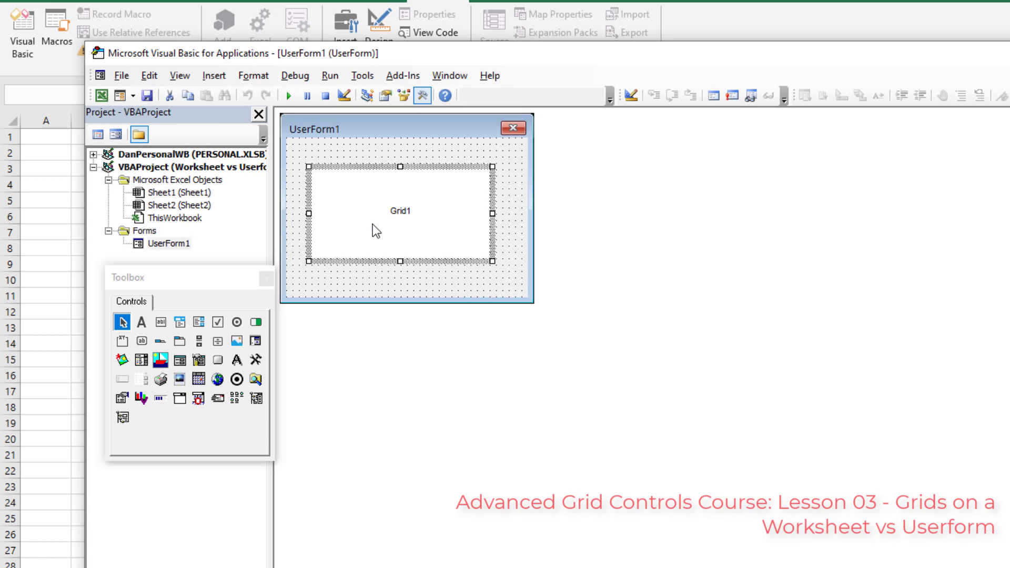
pyautogui.rightClick(373, 224)
pyautogui.click(412, 307)
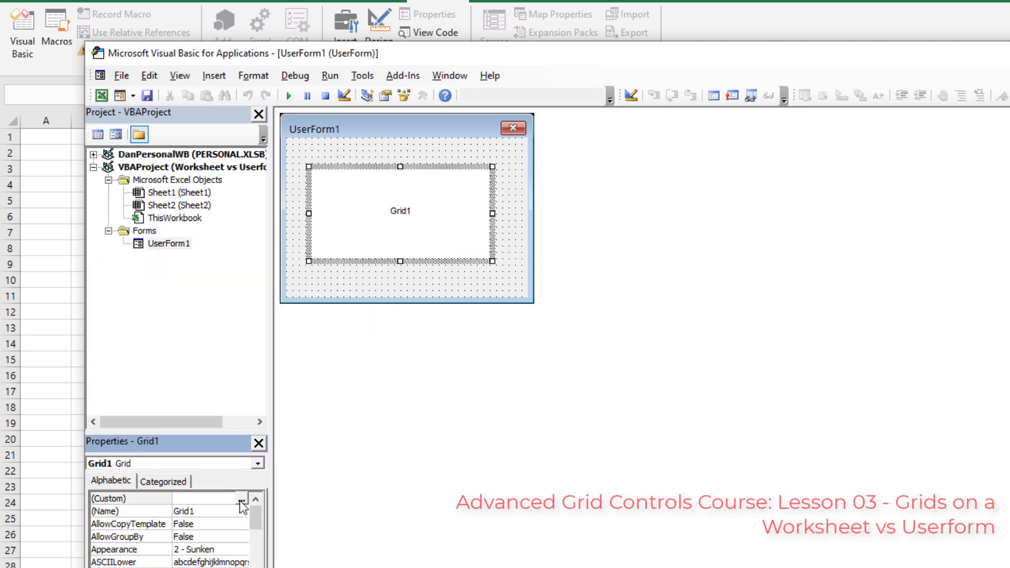
pyautogui.click(237, 499)
pyautogui.click(242, 500)
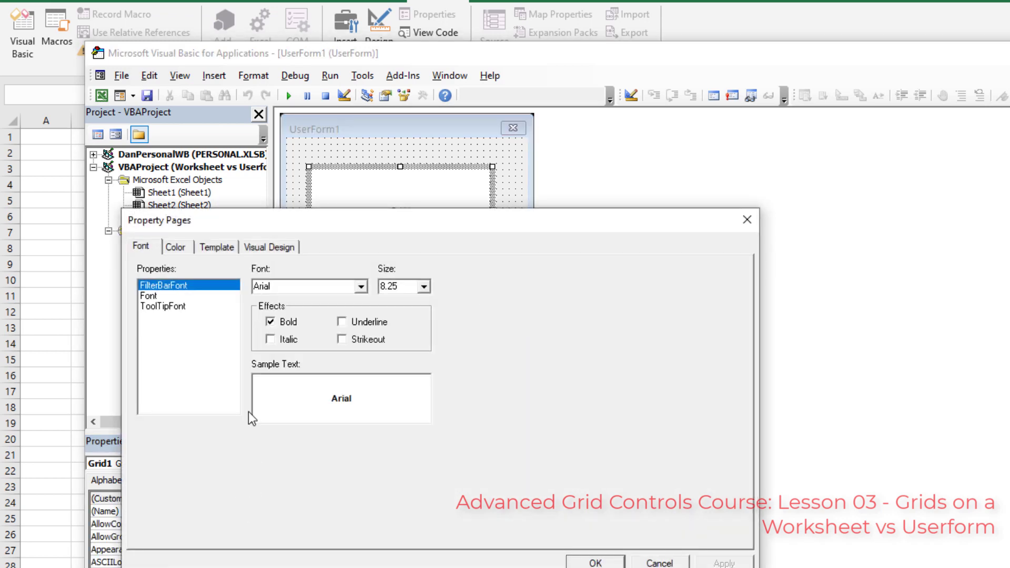
pyautogui.click(226, 252)
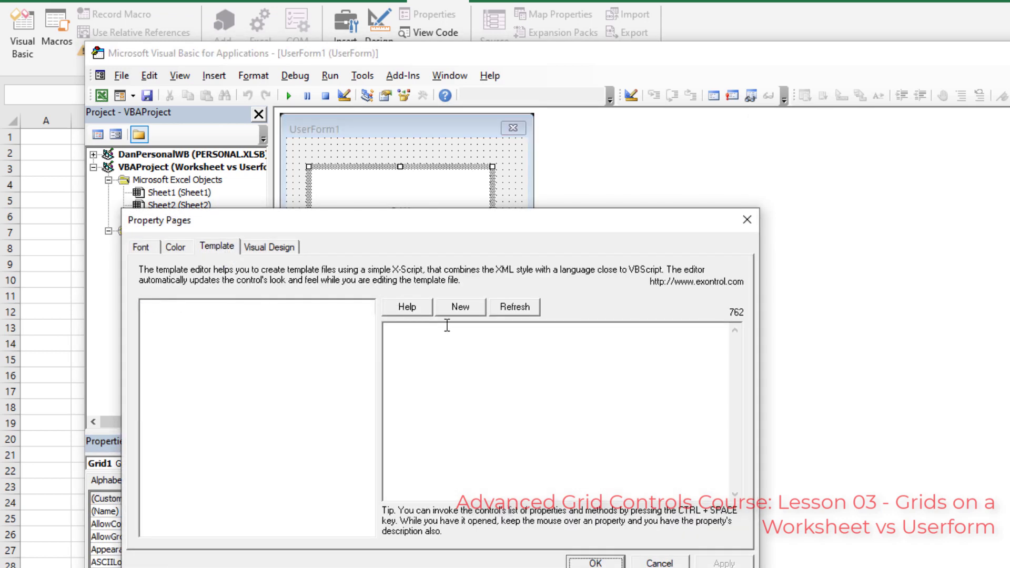
pyautogui.click(463, 309)
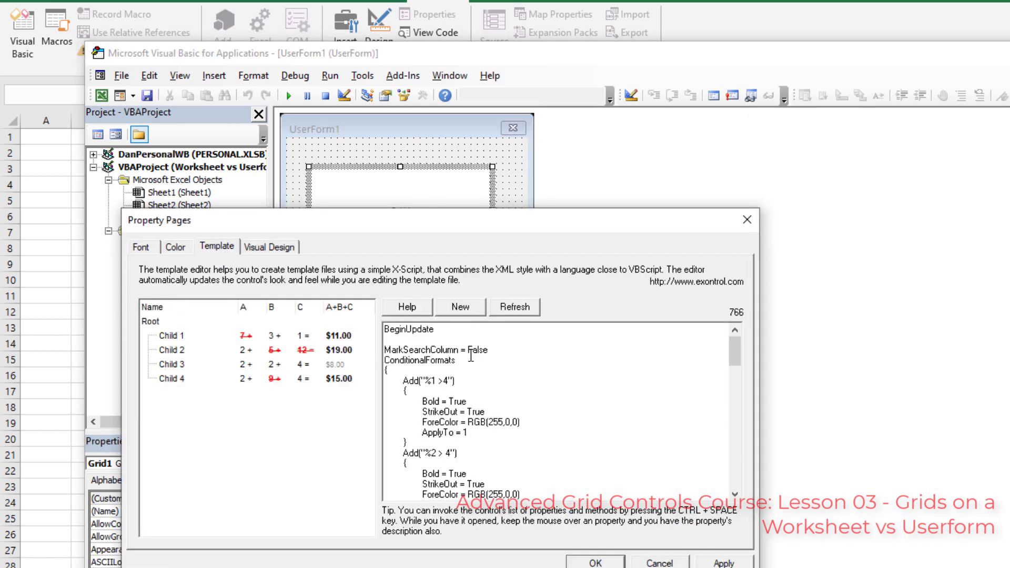
pyautogui.click(591, 562)
# Test-run UserForm1, raise Child 1's B value to update its total, then close the form
pyautogui.click(421, 284)
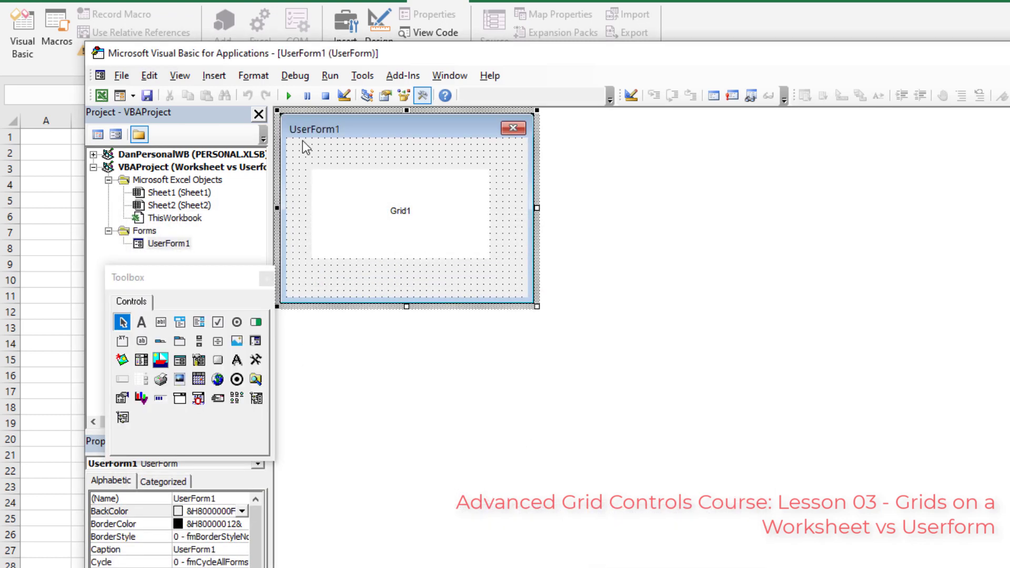
pyautogui.click(288, 96)
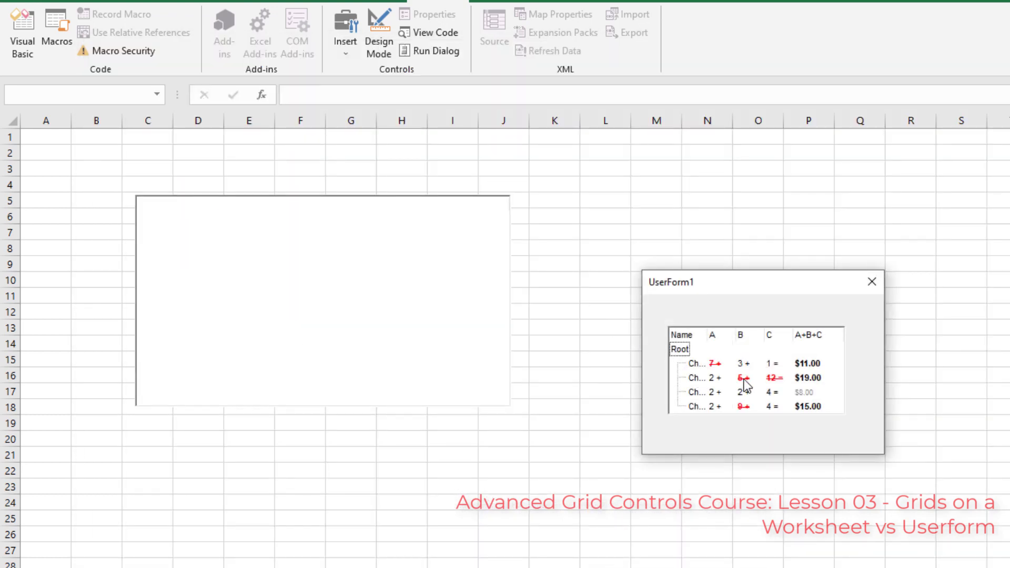
pyautogui.click(742, 363)
pyautogui.click(757, 362)
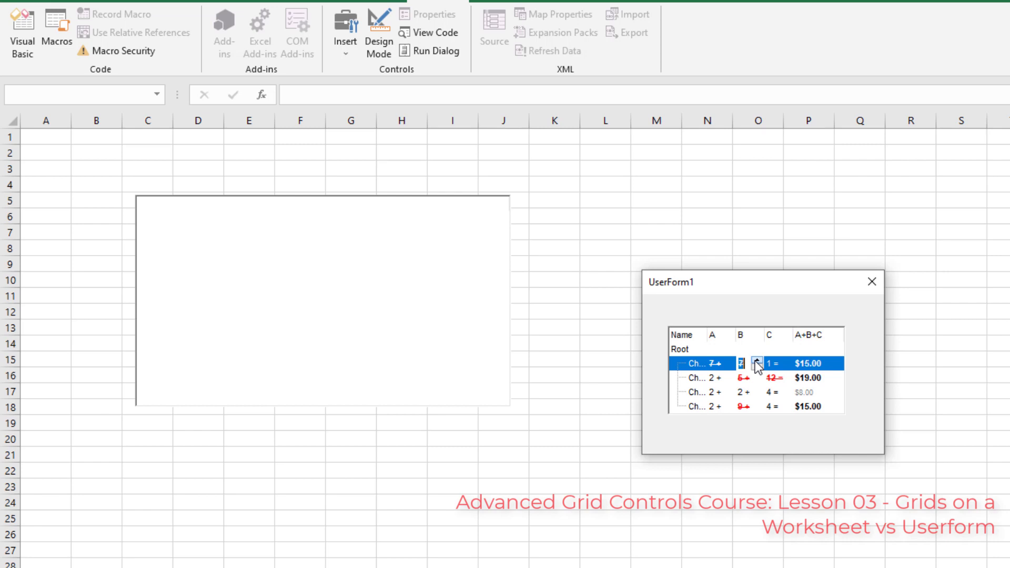
pyautogui.click(871, 282)
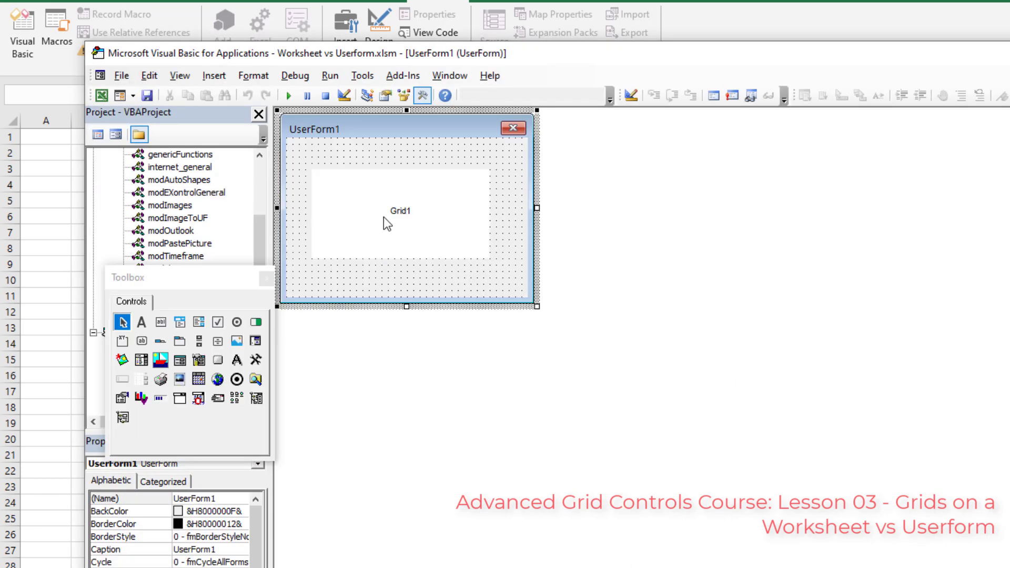
# Load the rich exGrid demo template into Grid1 through its (Custom) Property Pages
pyautogui.rightClick(384, 203)
pyautogui.click(226, 510)
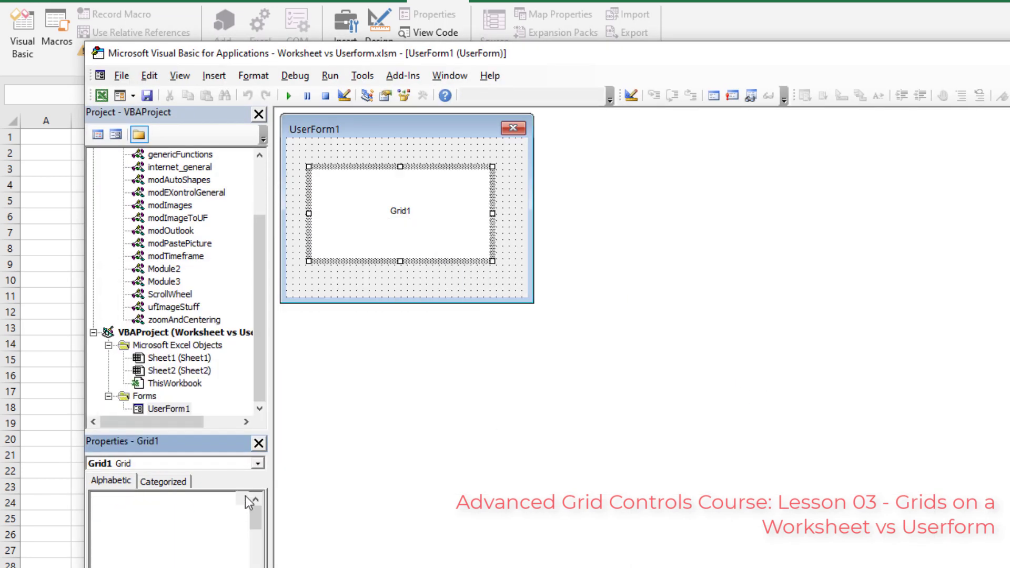
pyautogui.click(249, 501)
pyautogui.click(229, 246)
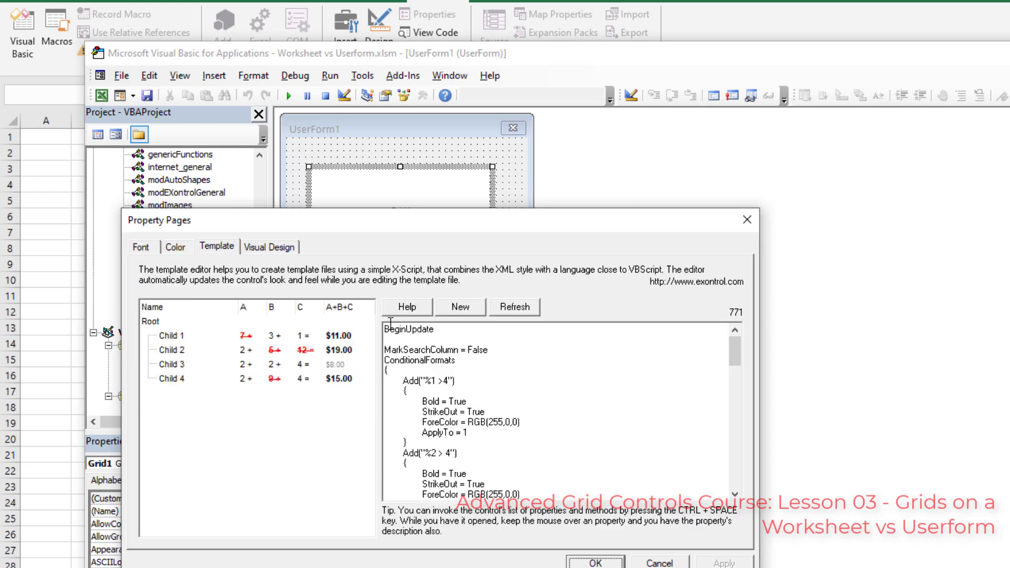
pyautogui.click(408, 311)
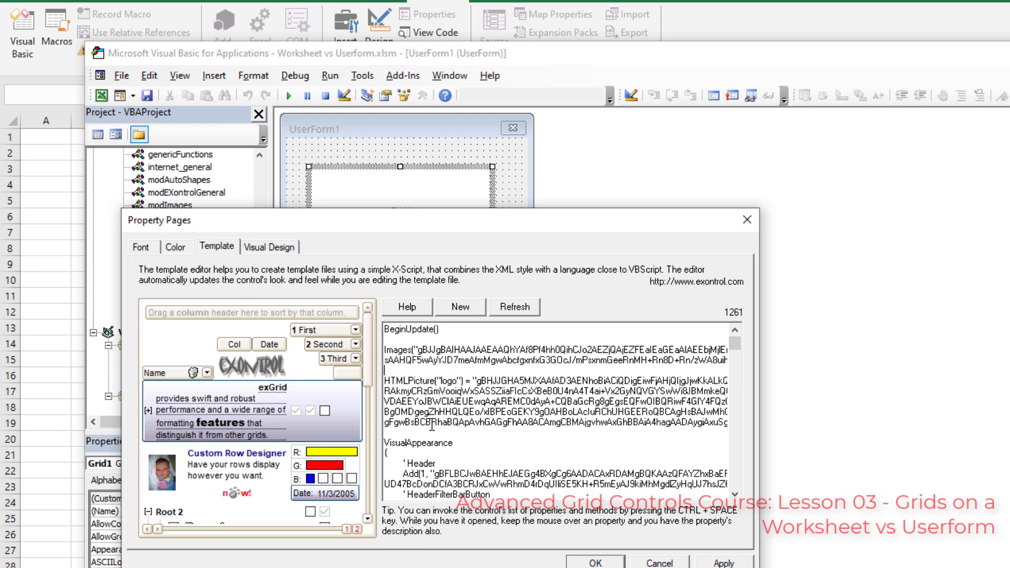
pyautogui.click(595, 562)
# Enlarge UserForm1 toward the bottom-right and stretch Grid1 to fill most of the form
pyautogui.click(536, 309)
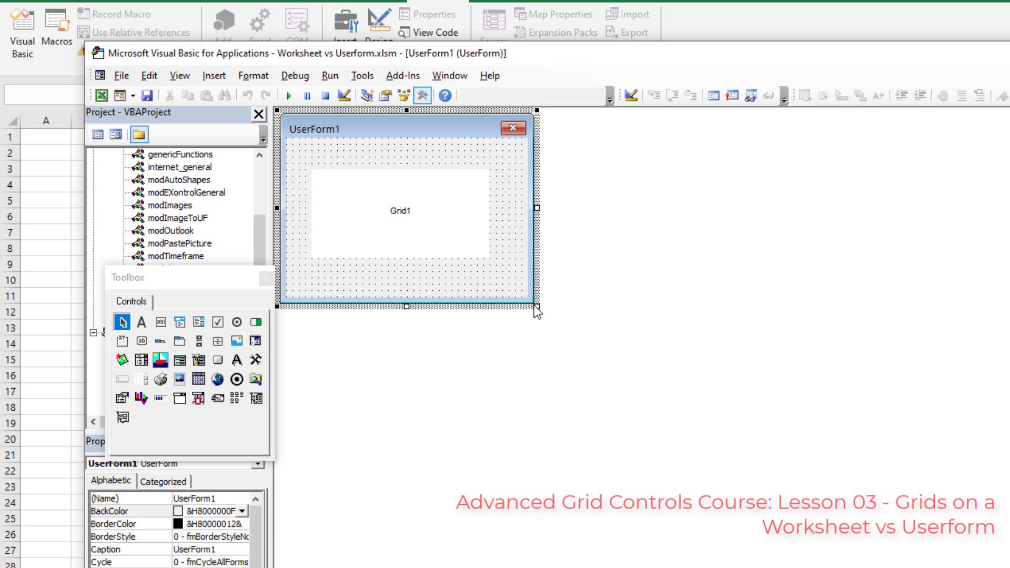
pyautogui.moveTo(536, 307); pyautogui.dragTo(904, 566)
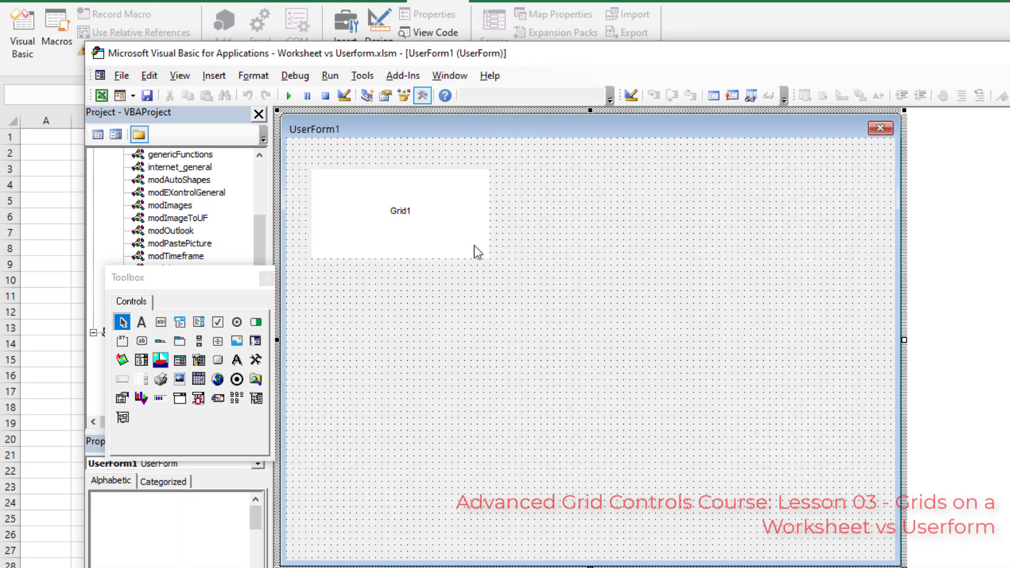
pyautogui.click(477, 253)
pyautogui.moveTo(493, 261); pyautogui.dragTo(860, 540)
# Run UserForm1 and preview the Second column's filter list without filtering
pyautogui.click(503, 164)
pyautogui.click(289, 95)
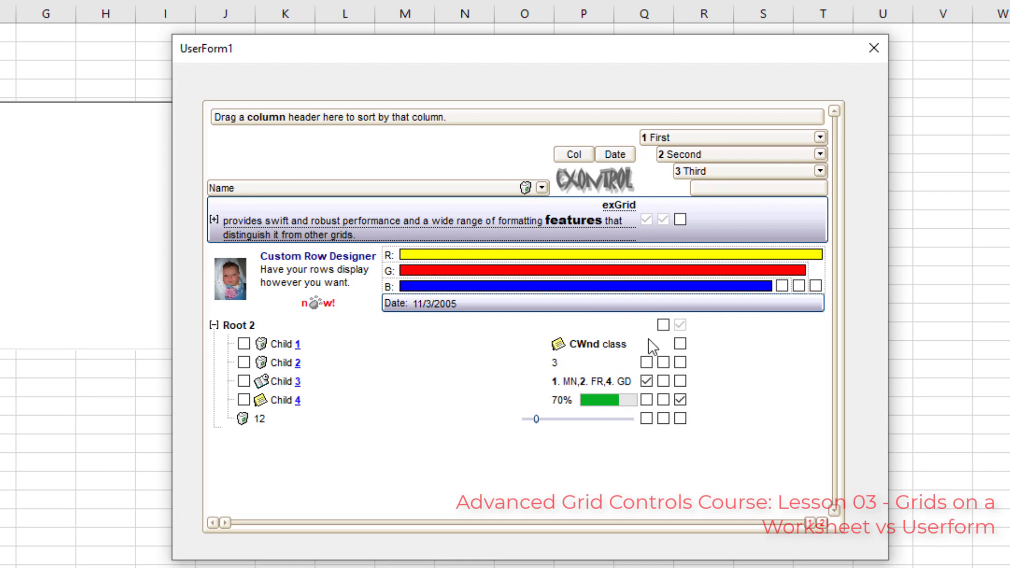
pyautogui.click(819, 154)
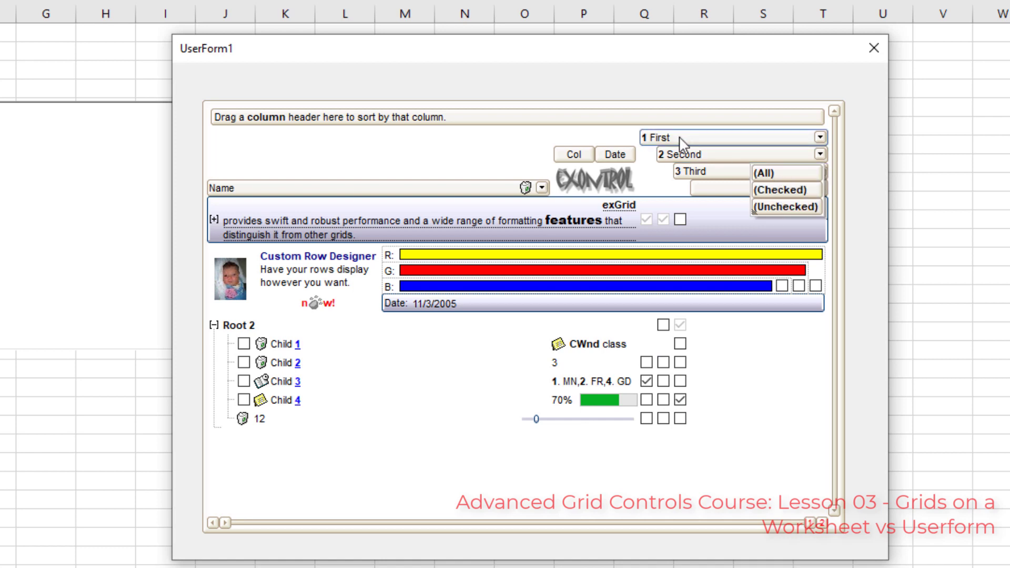
pyautogui.click(613, 179)
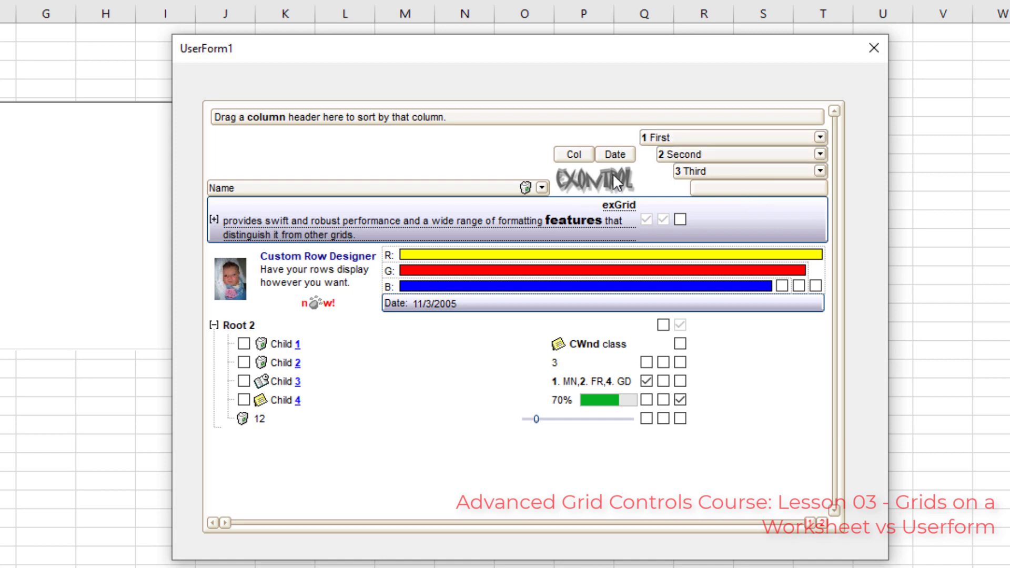
# Sort the demo grid by Col, filter Name to only Child 2, and reposition the form
pyautogui.click(572, 154)
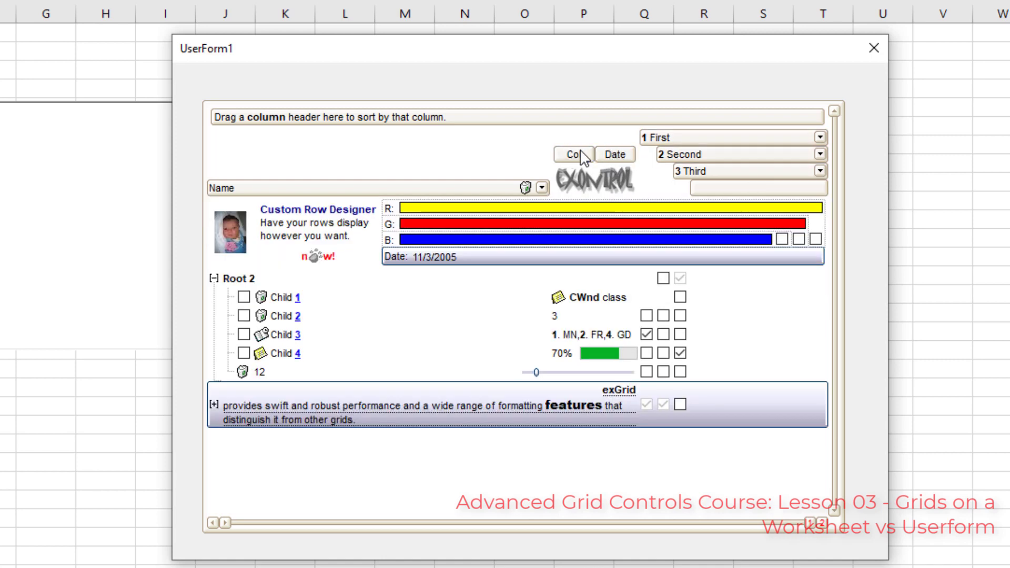
pyautogui.click(578, 154)
pyautogui.click(542, 188)
pyautogui.click(226, 240)
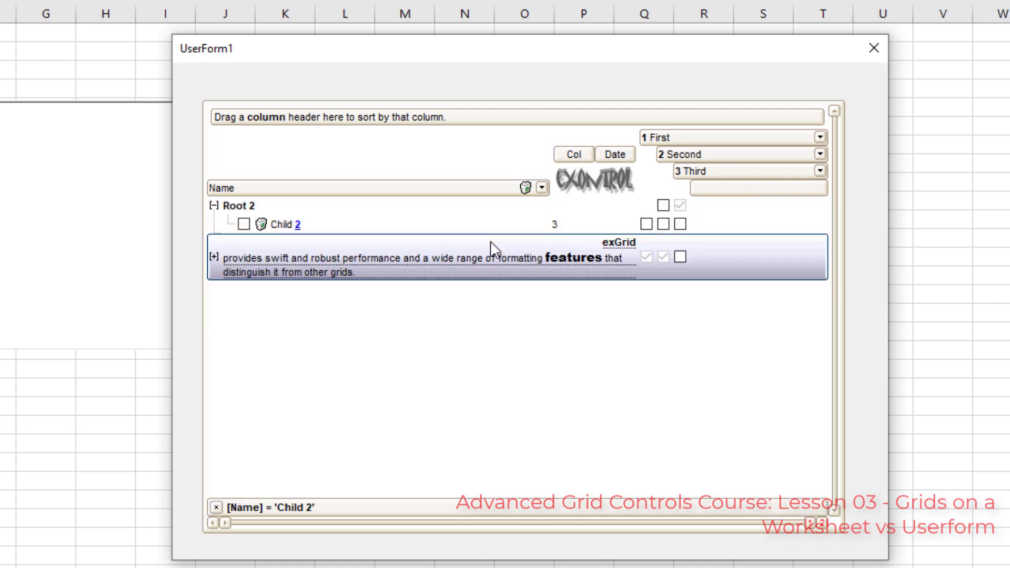
pyautogui.click(214, 257)
pyautogui.click(214, 257)
pyautogui.moveTo(408, 51); pyautogui.dragTo(709, 97)
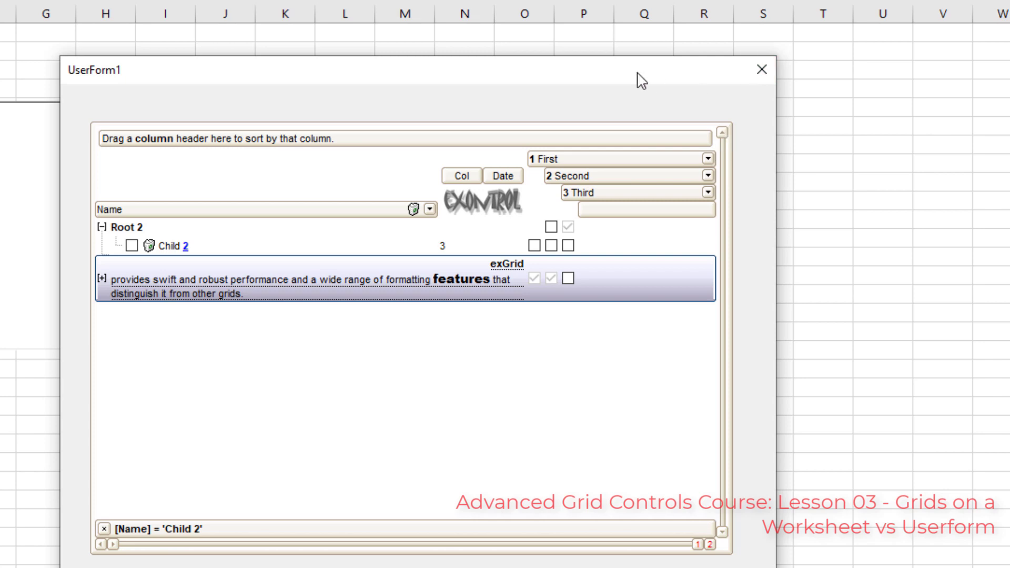
pyautogui.moveTo(638, 81); pyautogui.dragTo(862, 30)
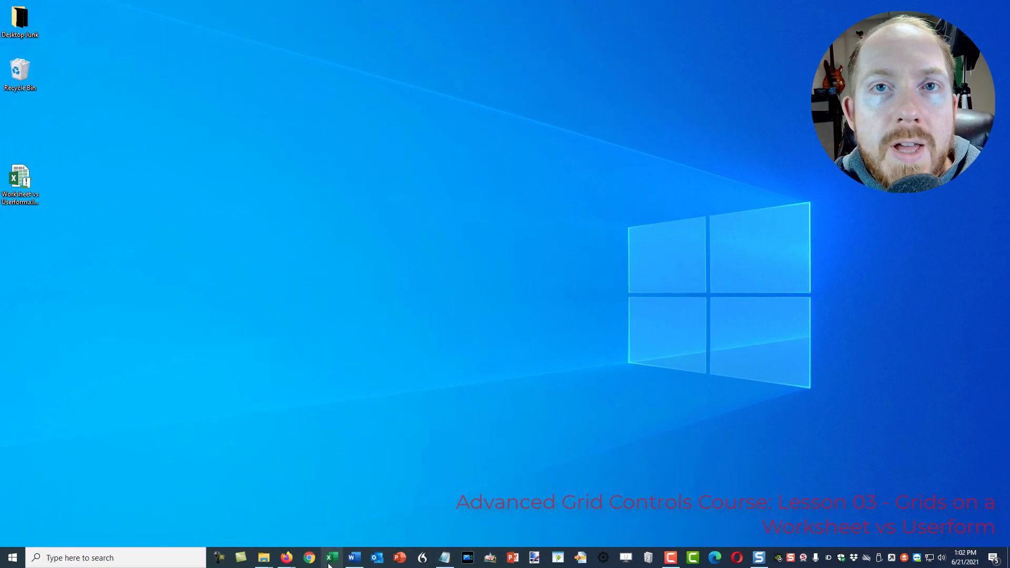
# Reopen Worksheet vs Userform.xlsm from the Excel taskbar jump list
pyautogui.rightClick(332, 557)
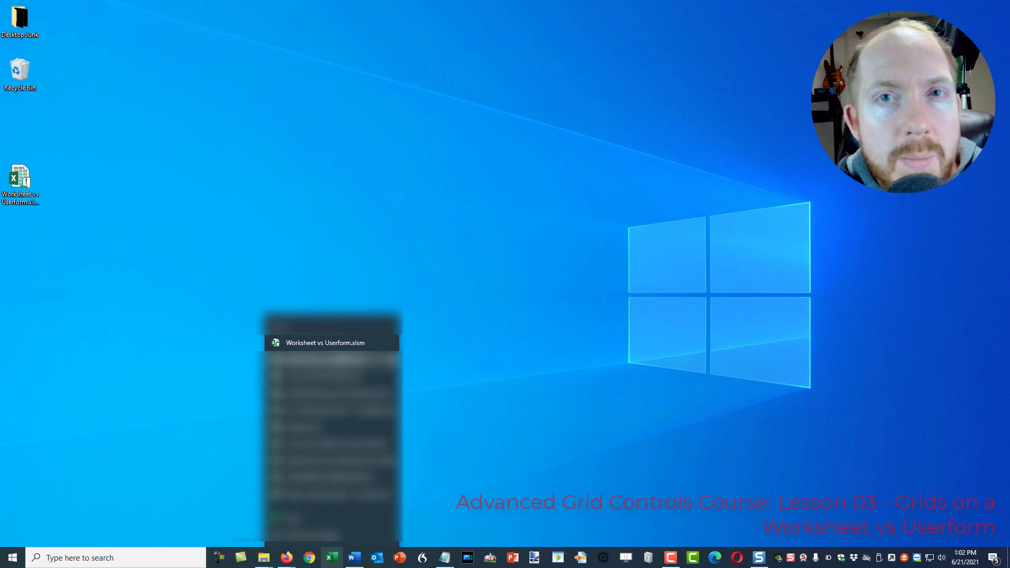
pyautogui.click(318, 343)
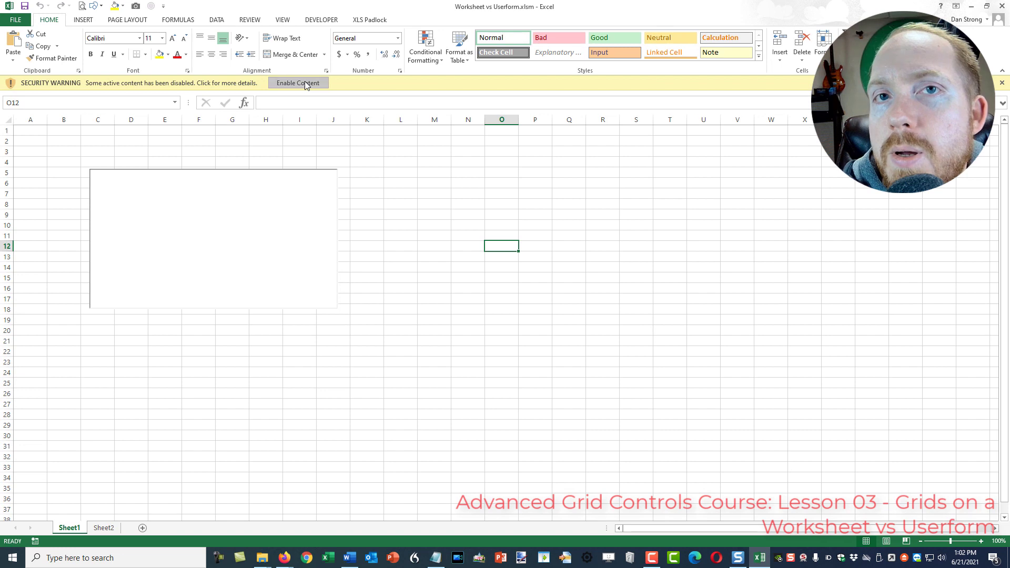
# Enable the workbook's content, acknowledge the corrupted-macros warning, and close Excel
pyautogui.click(516, 144)
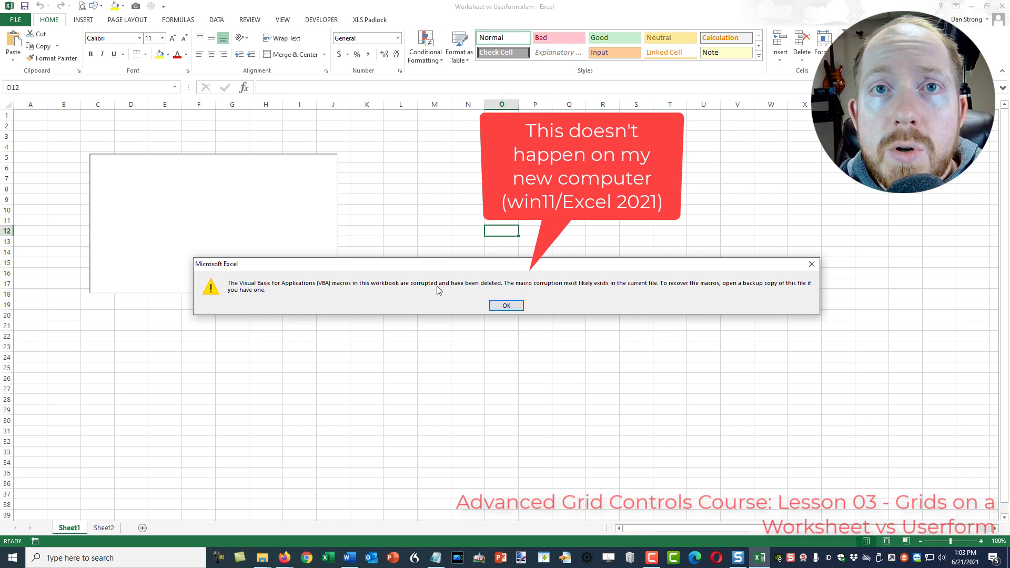
pyautogui.click(510, 306)
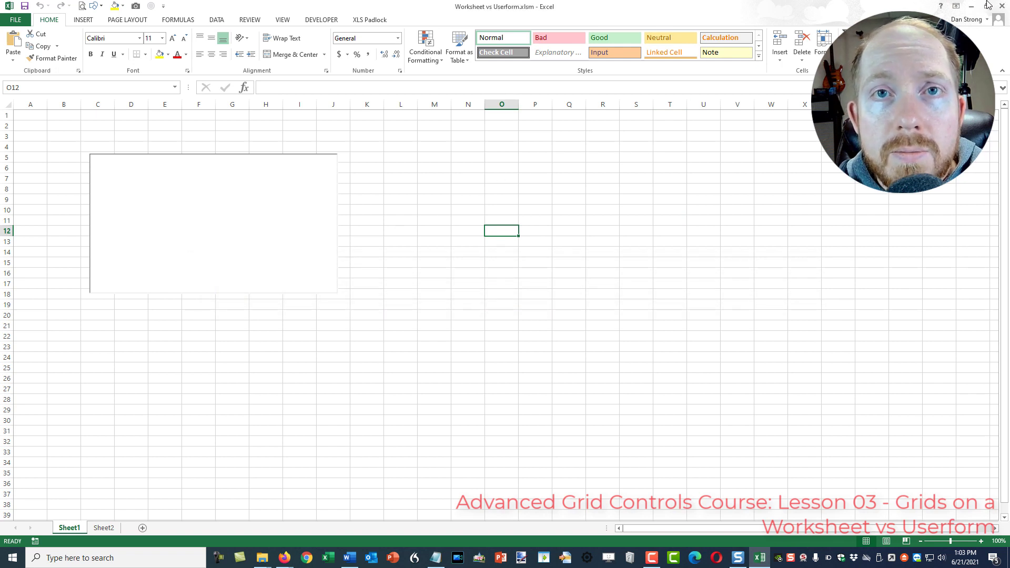
pyautogui.click(1002, 6)
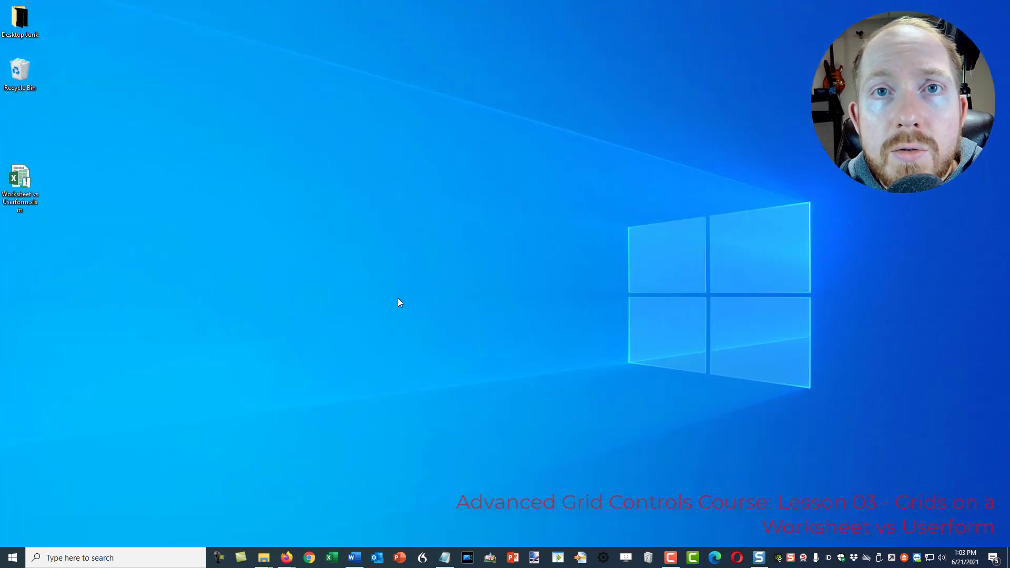
# Reopen Worksheet vs Userform.xlsm, go to the VBA editor with Alt+F11, and run UserForm1
pyautogui.rightClick(331, 558)
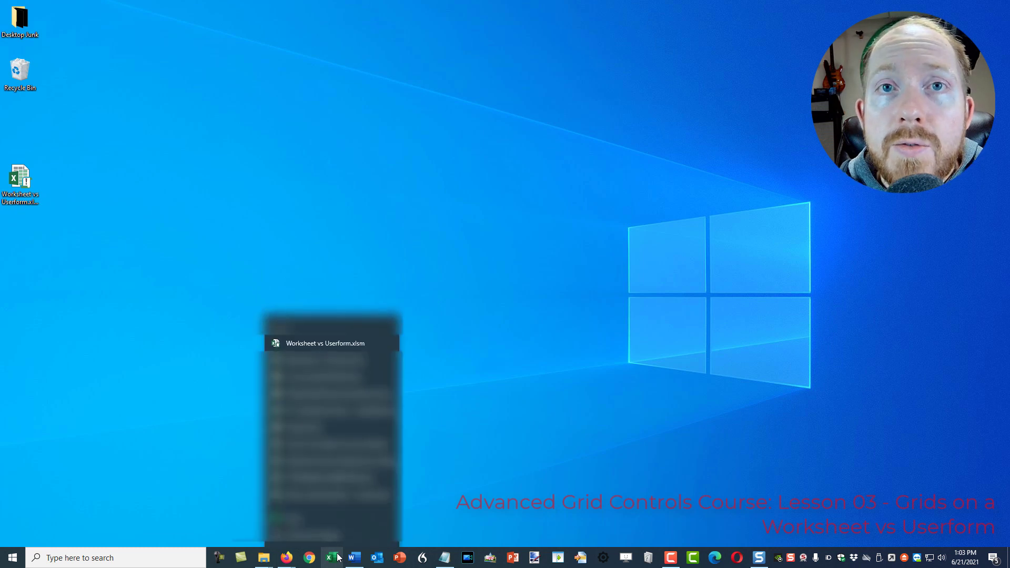
pyautogui.click(313, 346)
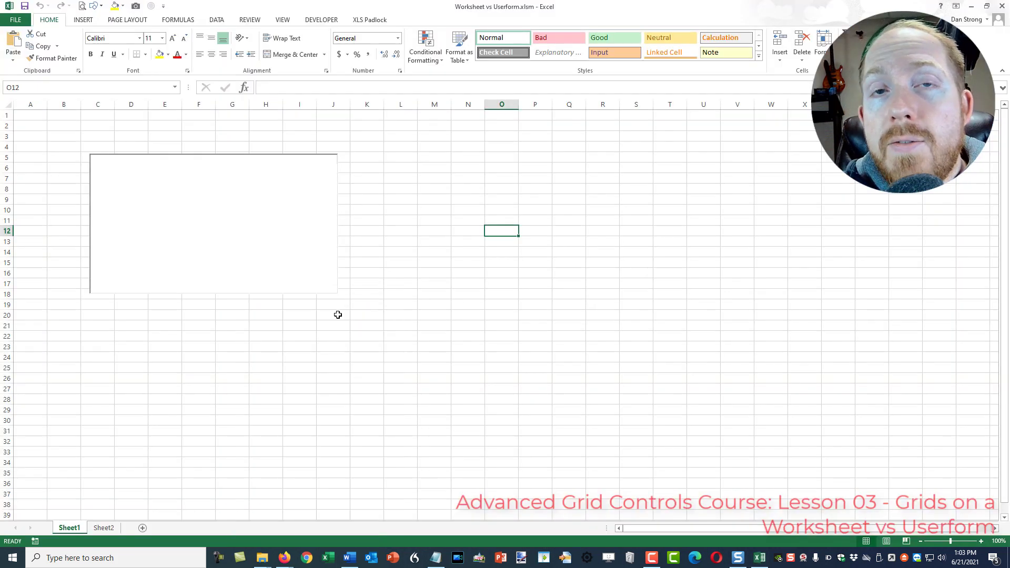
pyautogui.hotkey('alt', 'F11')
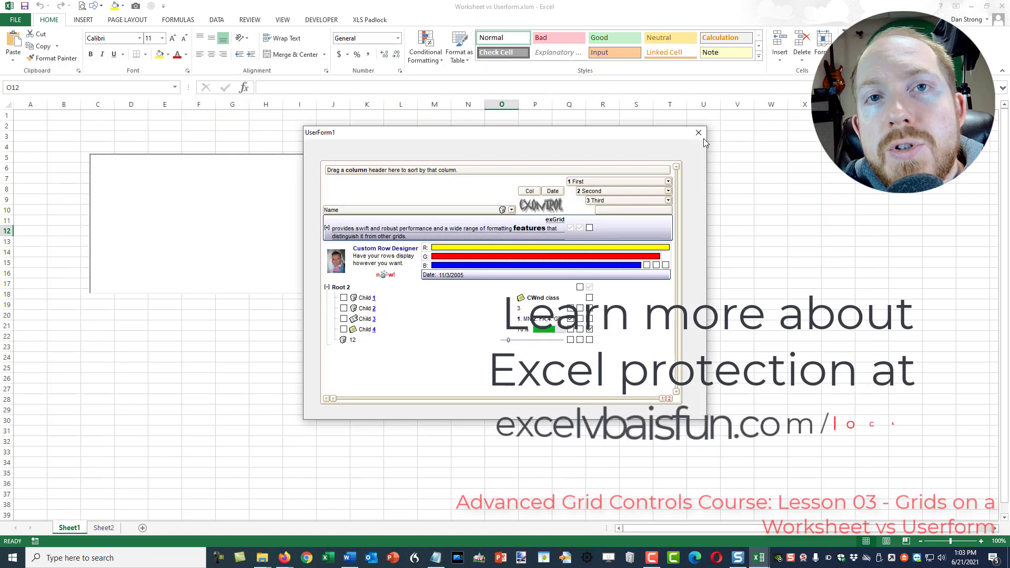
pyautogui.click(700, 137)
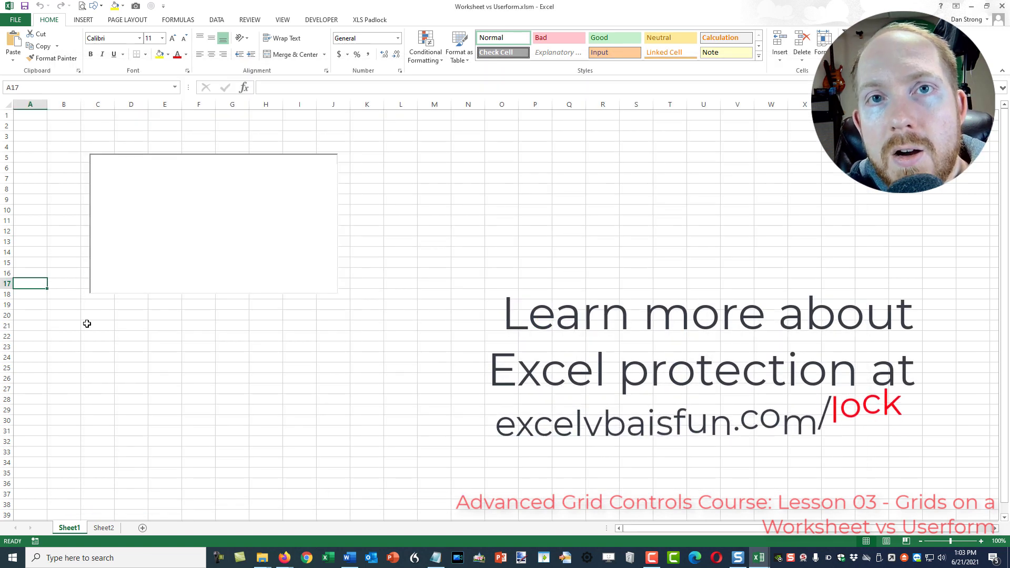